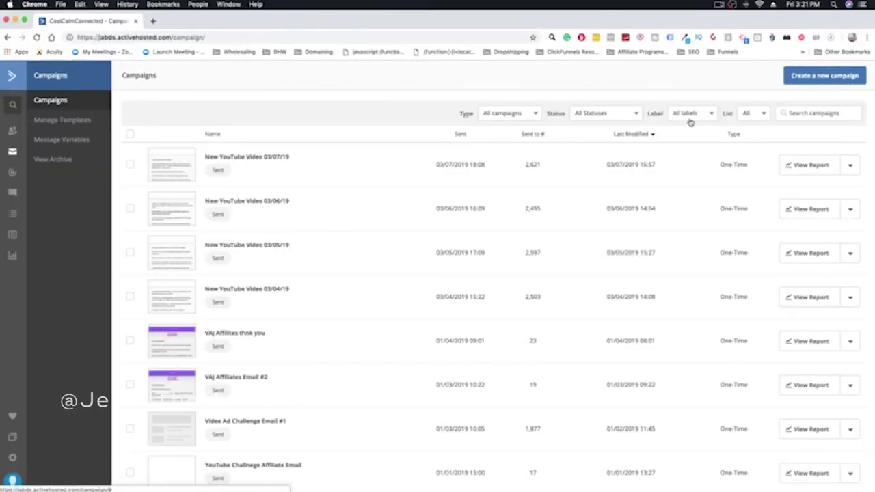
Step: Create a new standard campaign named 'New YouTube Video 03/08/19'
click(816, 78)
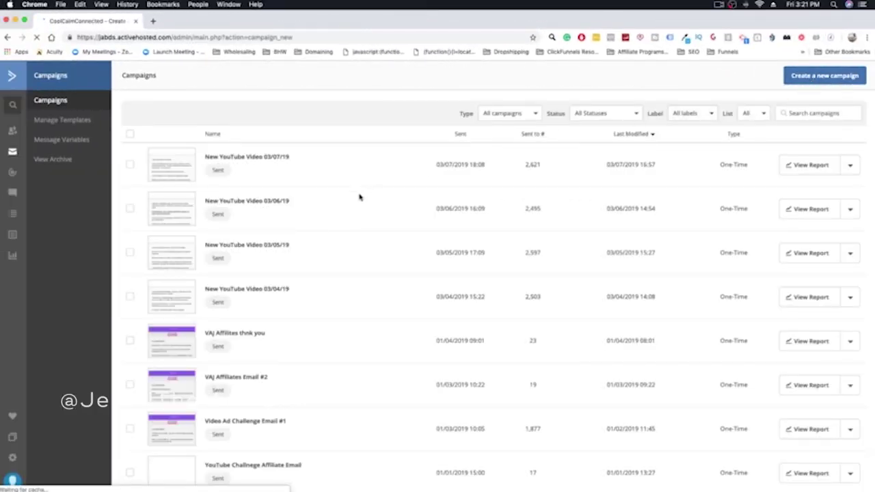
text(New YouTube Video 03/04/19)
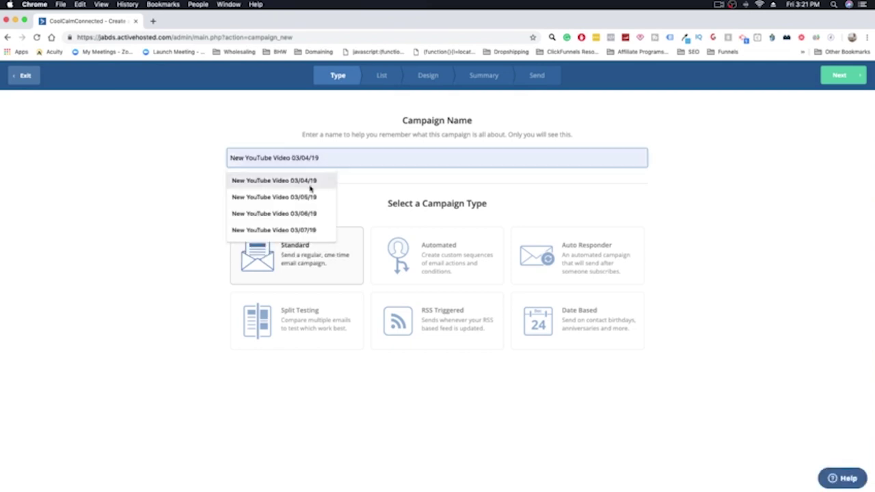
click(312, 182)
click(305, 157)
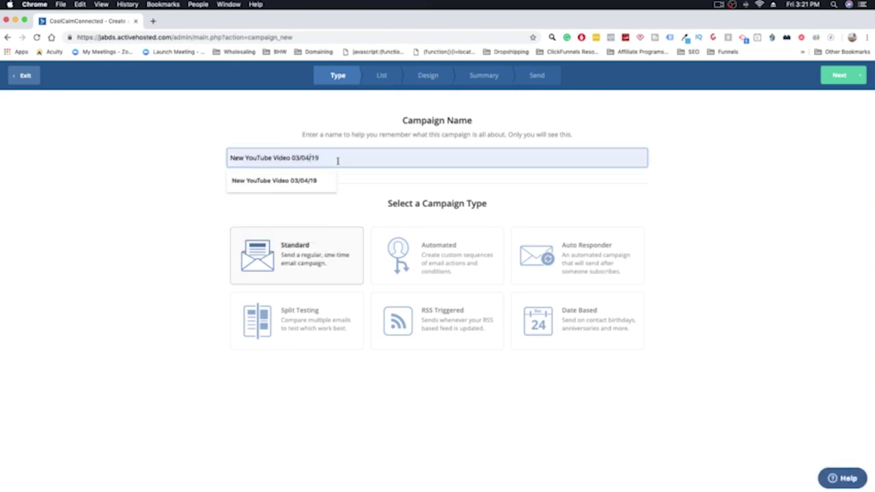
click(306, 158)
key(BackSpace)
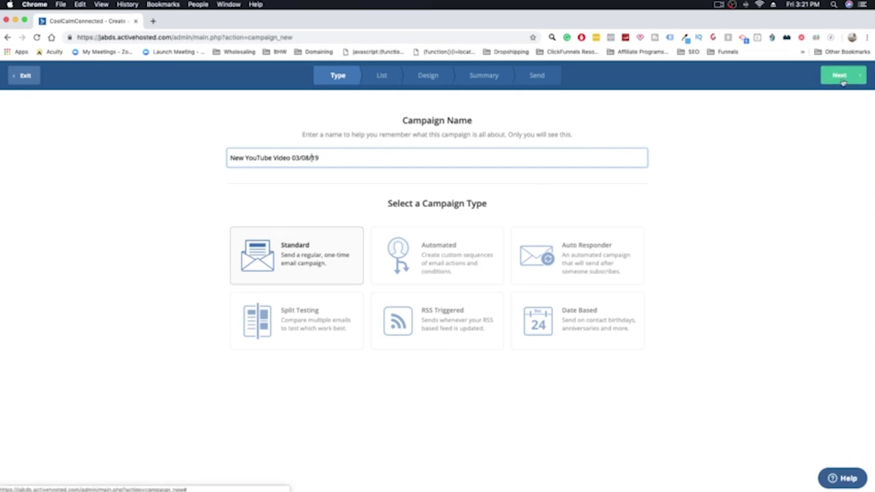
Step: Choose the 1-Hour Coaching Call List as the campaign's recipients
click(841, 77)
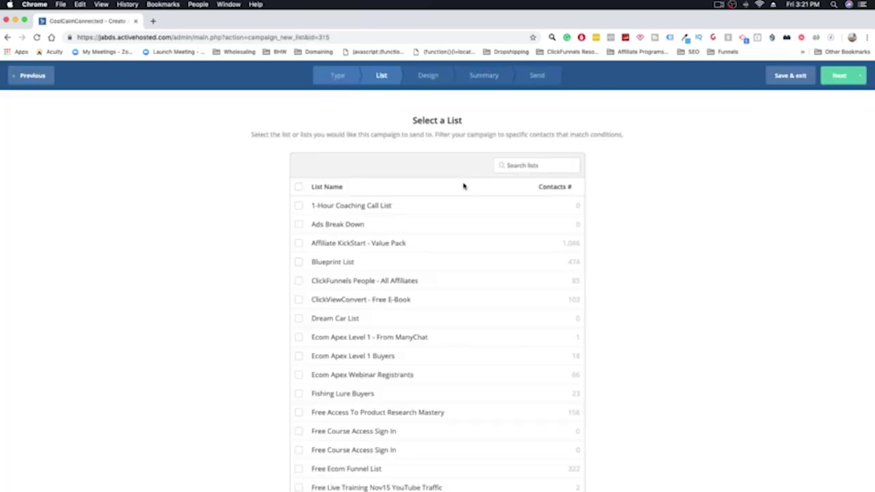
scroll(371, 198, down, 3)
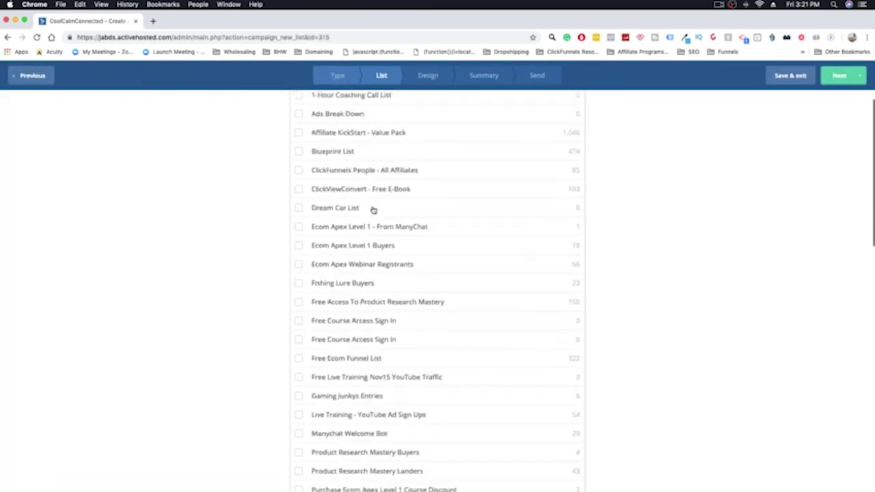
scroll(373, 210, up, 3)
click(299, 205)
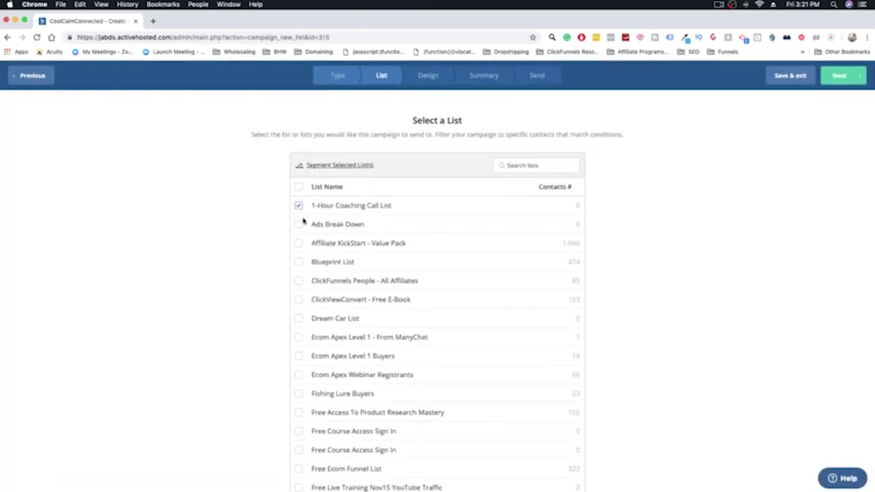
Step: Start the email from the past New YouTube Video campaign design and confirm the sender details
click(835, 79)
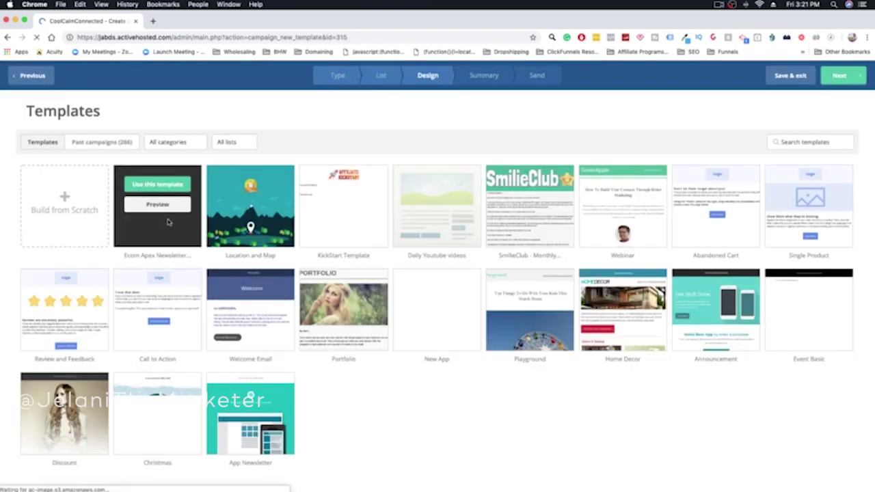
click(100, 142)
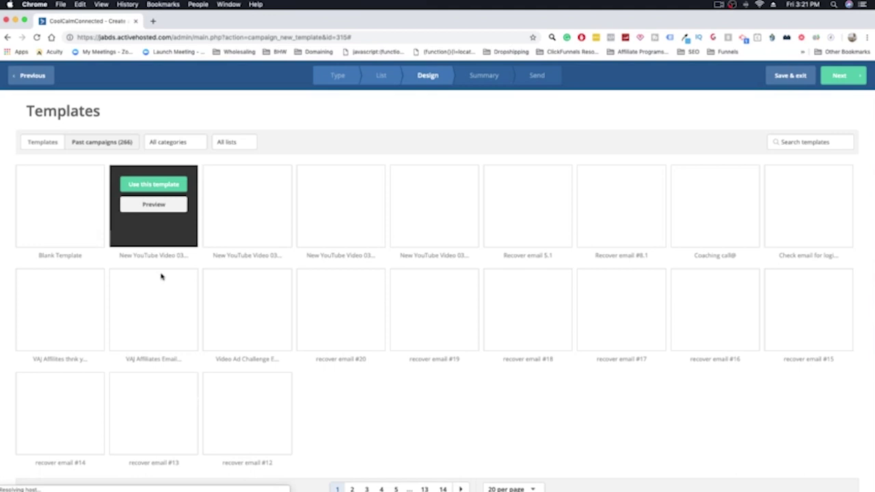
click(165, 190)
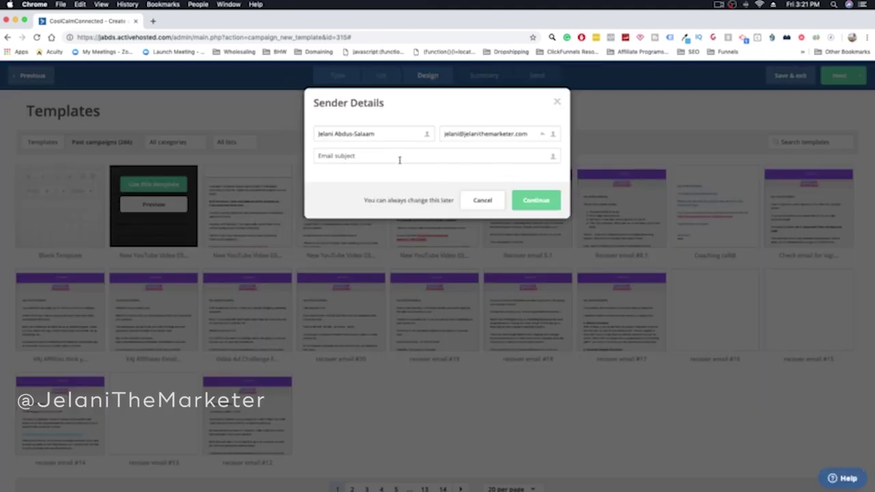
click(399, 156)
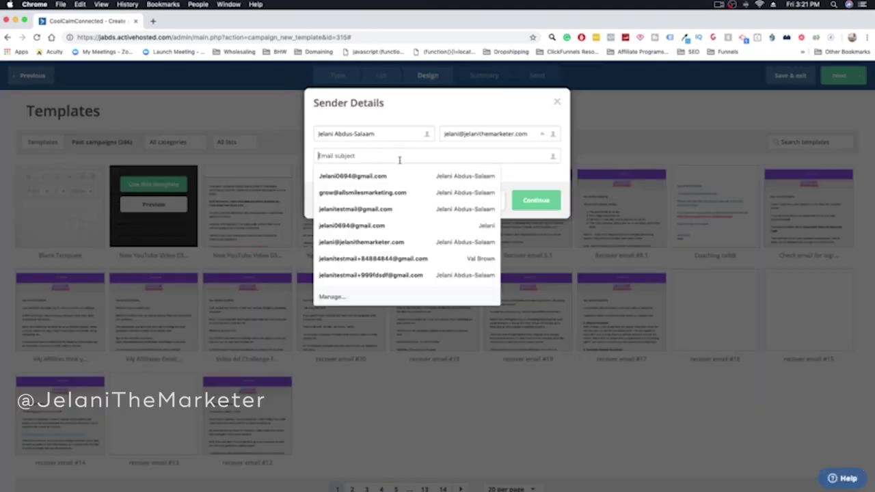
text(Test)
click(557, 199)
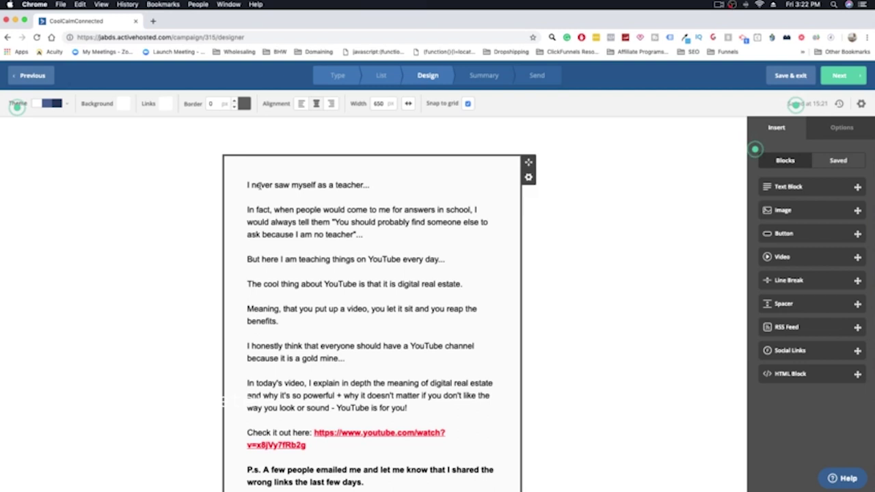
drag(384, 259, 394, 268)
click(393, 272)
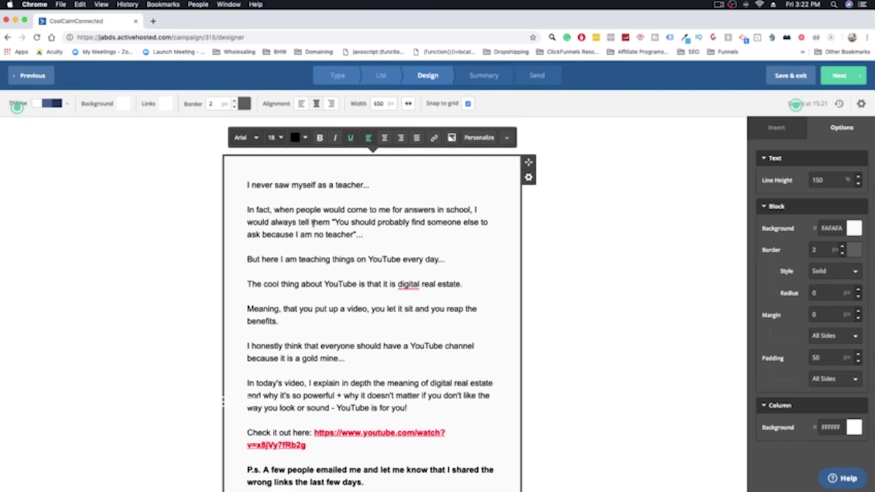
scroll(380, 294, down, 6)
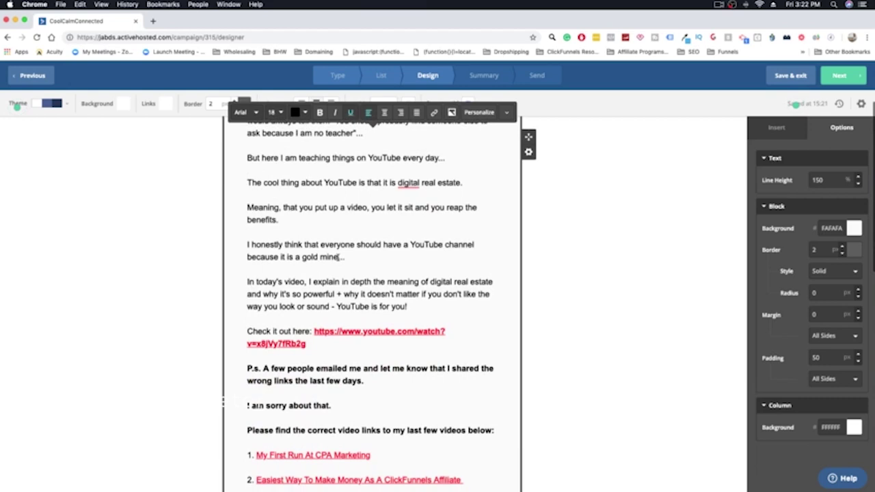
scroll(337, 257, down, 5)
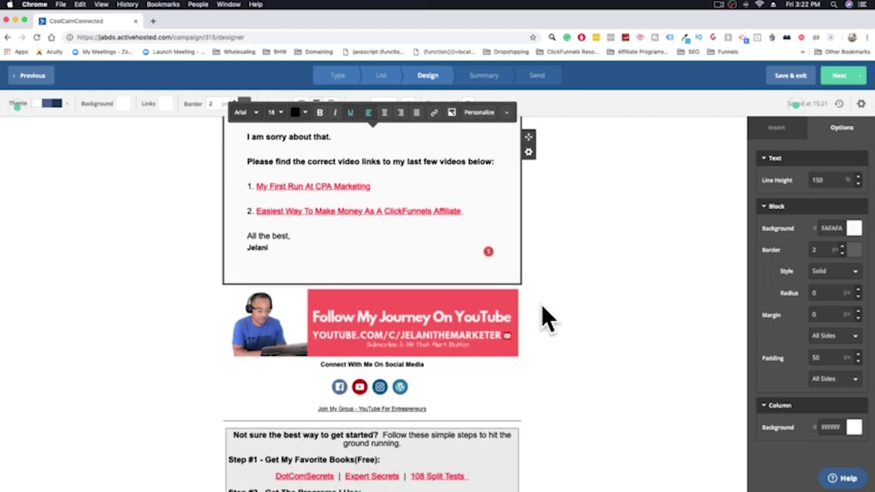
scroll(542, 304, down, 5)
scroll(543, 305, up, 1)
click(458, 191)
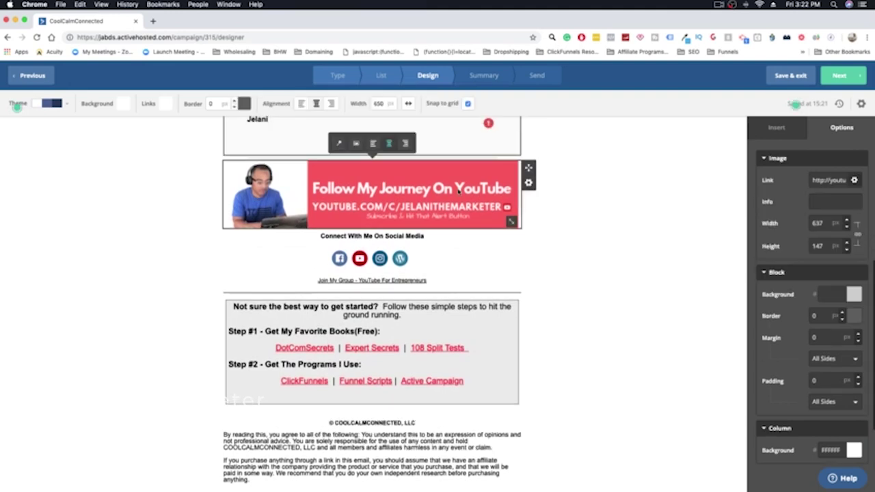
click(366, 235)
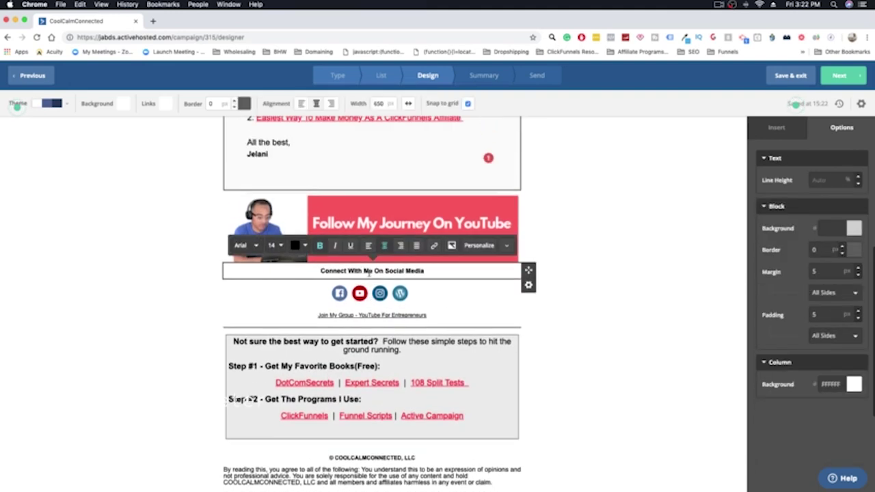
click(352, 299)
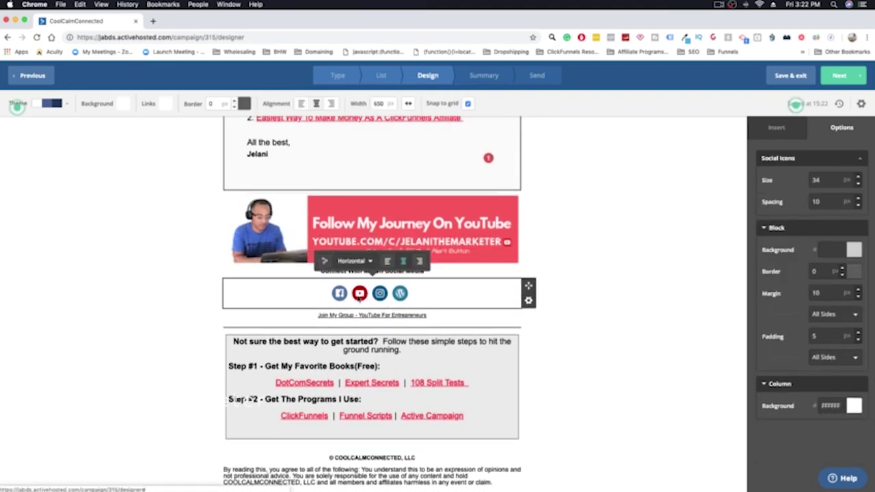
click(329, 316)
click(295, 366)
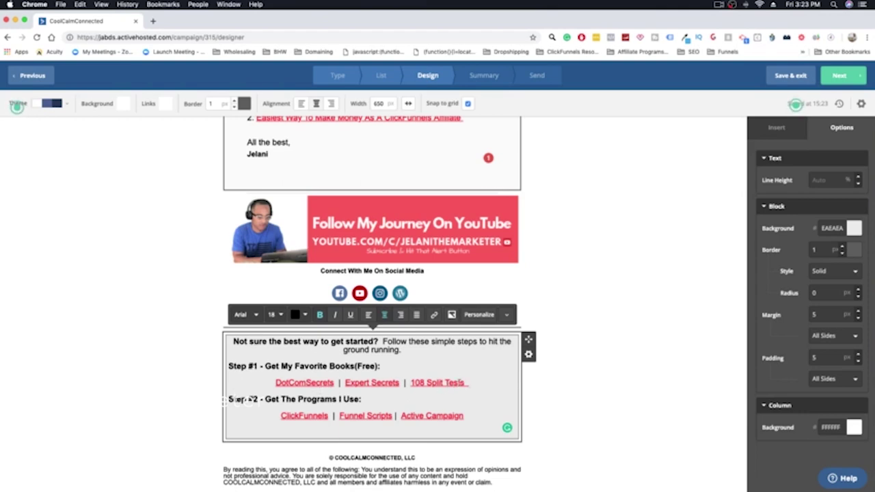
click(584, 408)
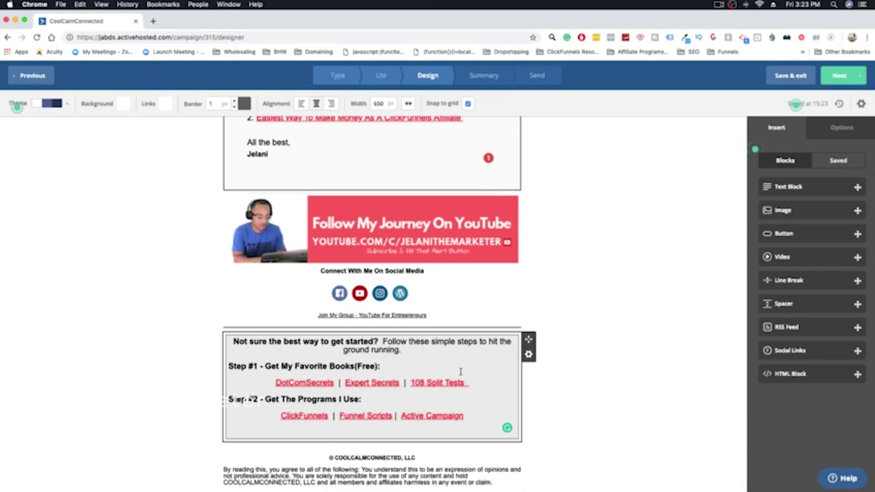
scroll(481, 363, down, 3)
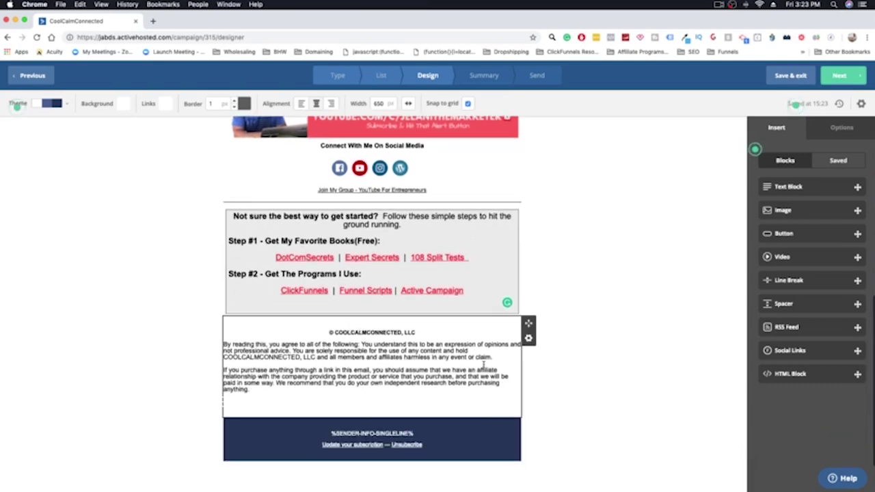
scroll(481, 364, up, 5)
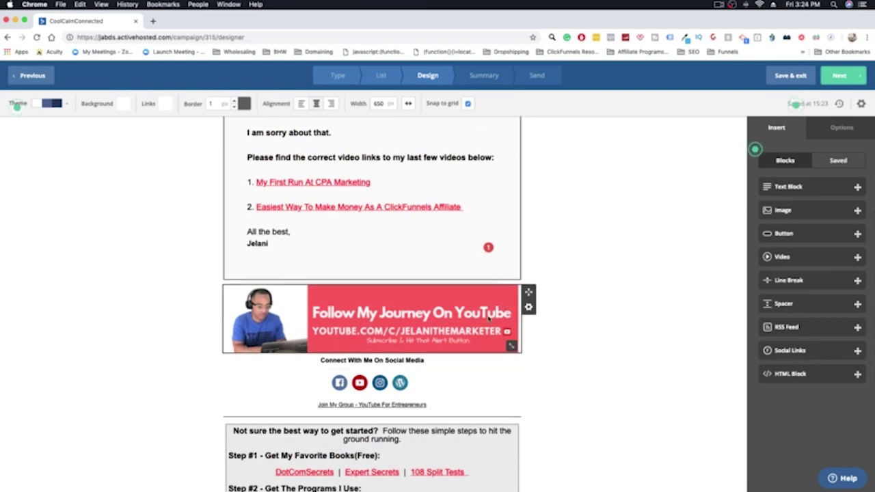
click(450, 326)
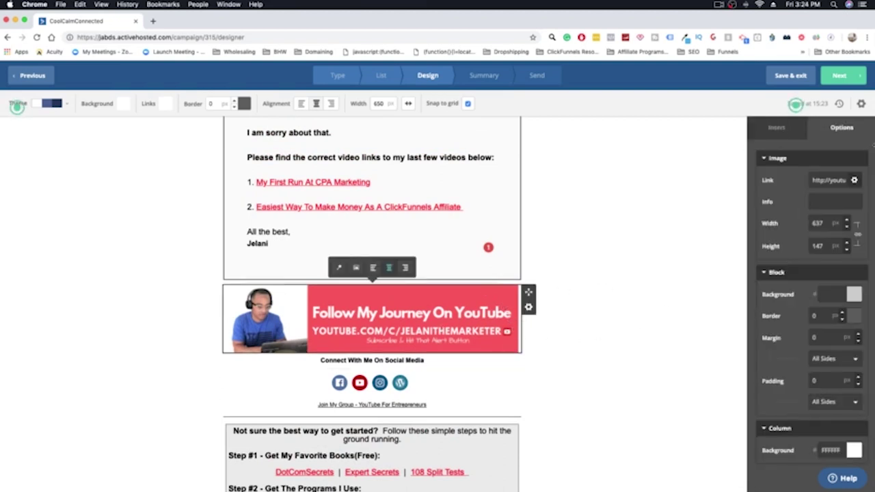
drag(813, 180, 869, 189)
click(830, 179)
triple_click(845, 180)
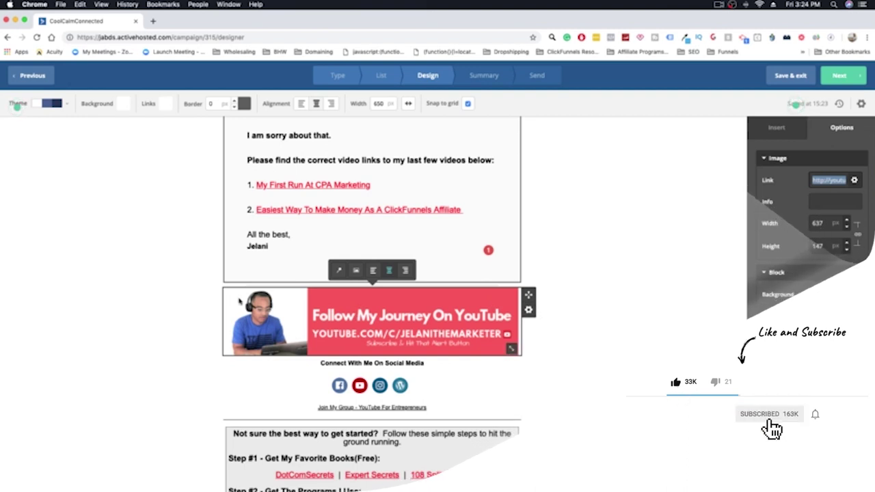
click(572, 341)
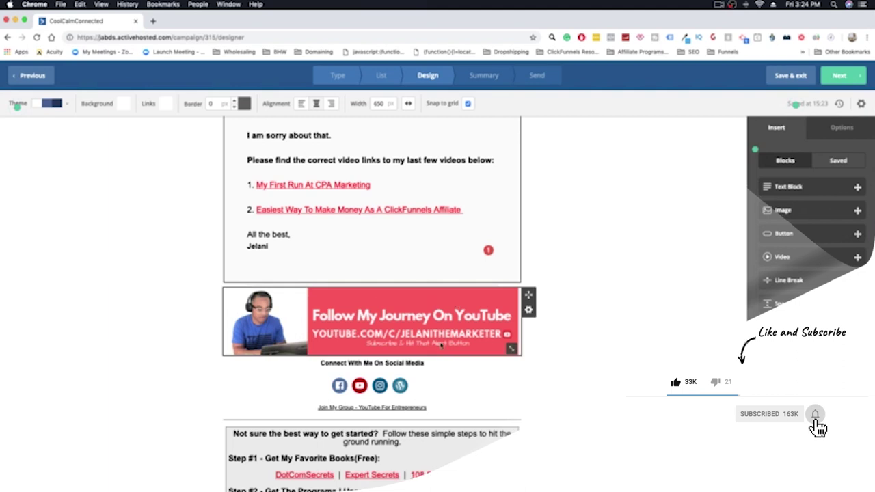
click(363, 363)
click(518, 374)
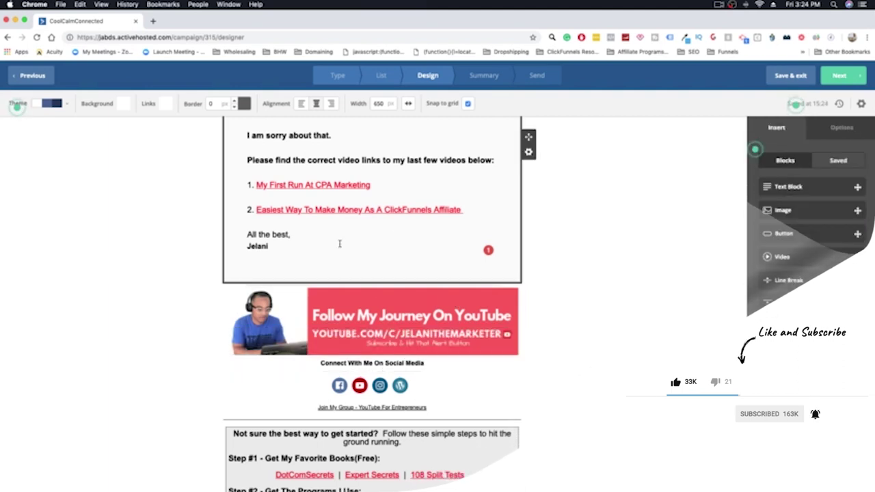
click(828, 129)
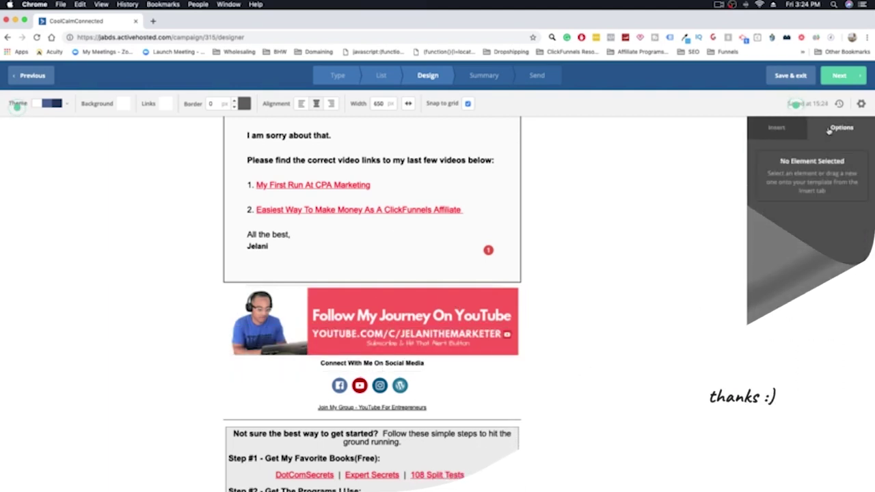
click(779, 129)
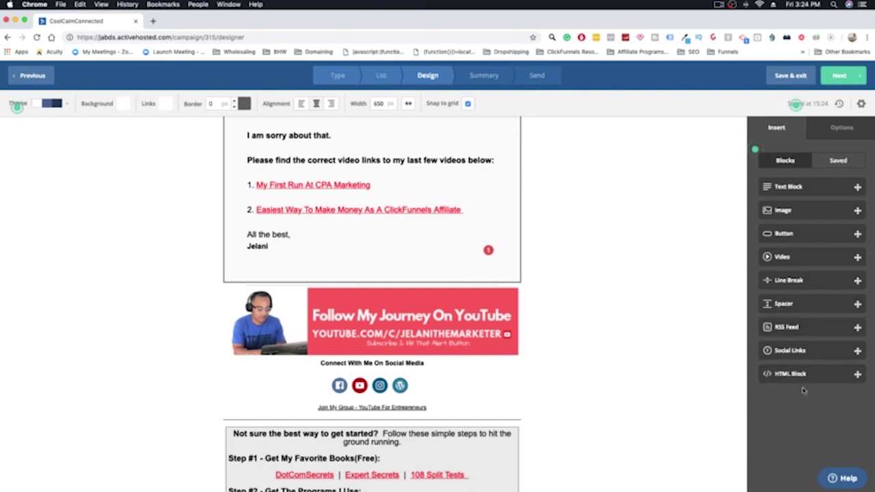
Step: Add a text block below the YouTube banner, then delete the empty block
drag(795, 189, 372, 370)
click(486, 382)
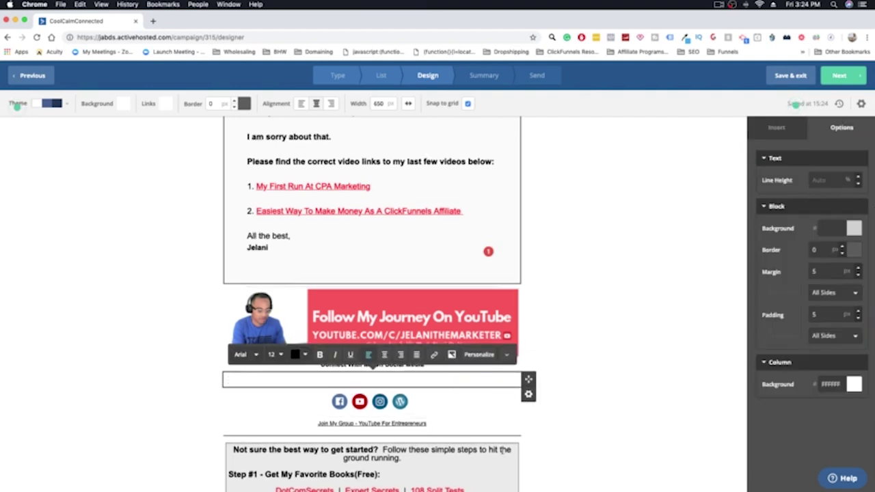
click(528, 394)
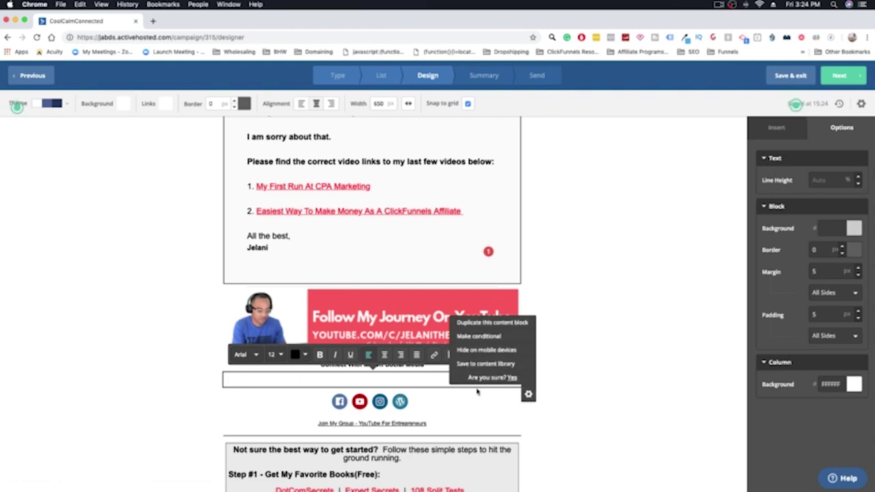
click(471, 378)
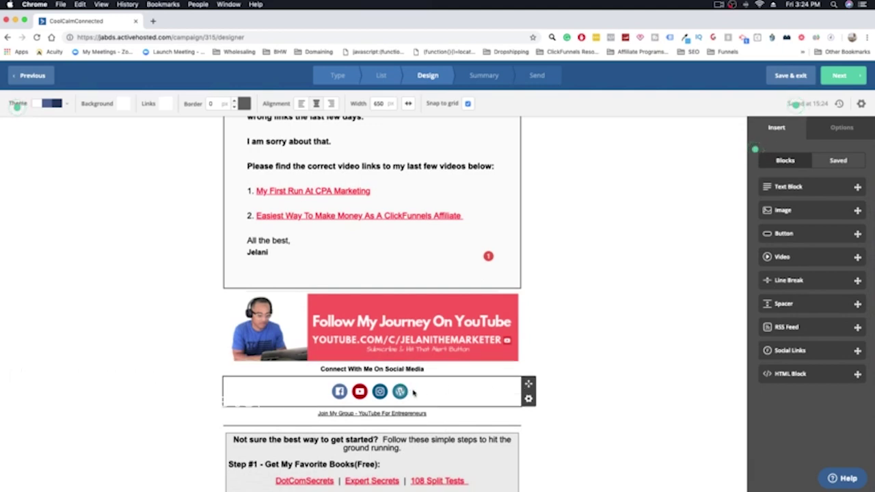
Step: Add a Social Links block, close its builder, and delete the extra 12-icon social row
click(414, 394)
click(786, 132)
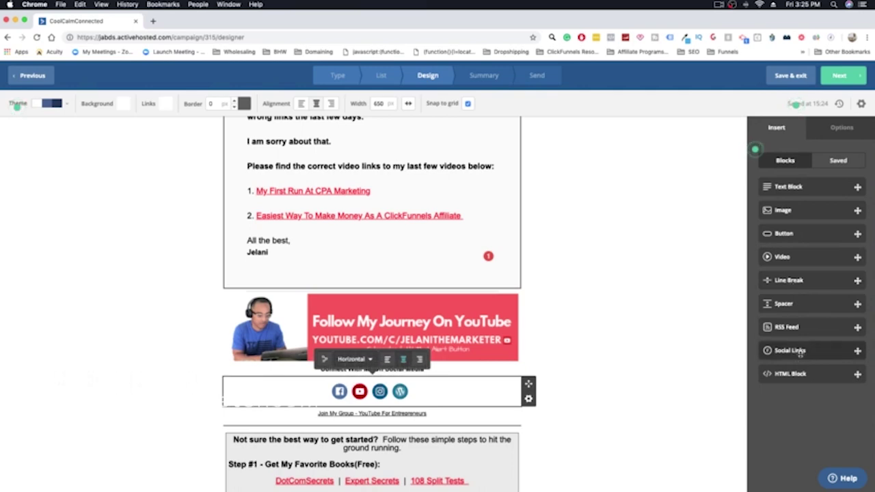
drag(802, 350, 394, 384)
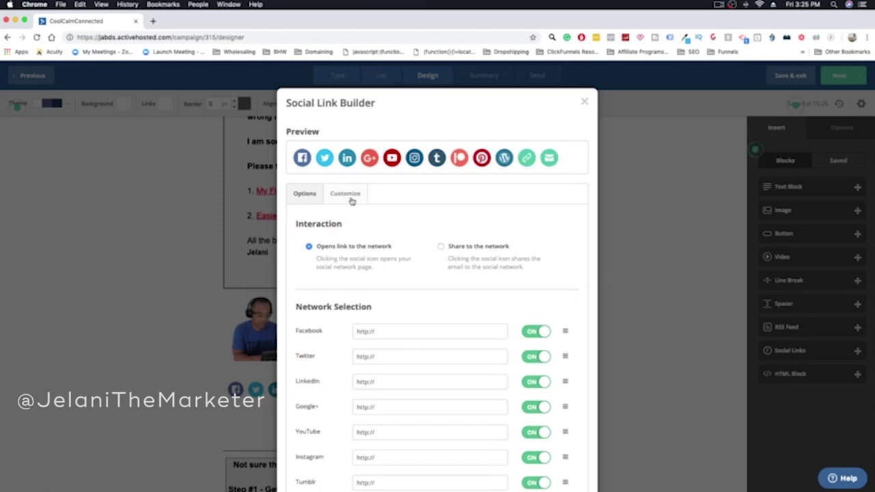
click(341, 194)
click(295, 197)
scroll(507, 321, down, 5)
scroll(564, 280, up, 5)
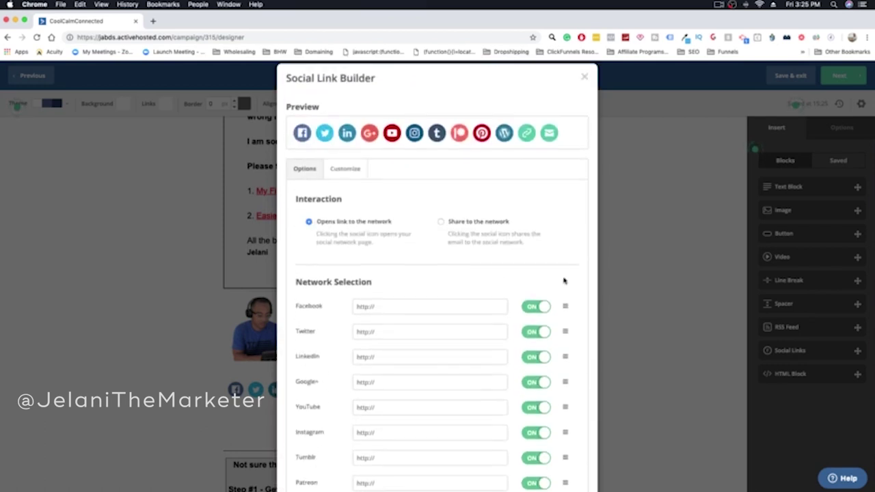
scroll(565, 279, down, 1)
click(584, 79)
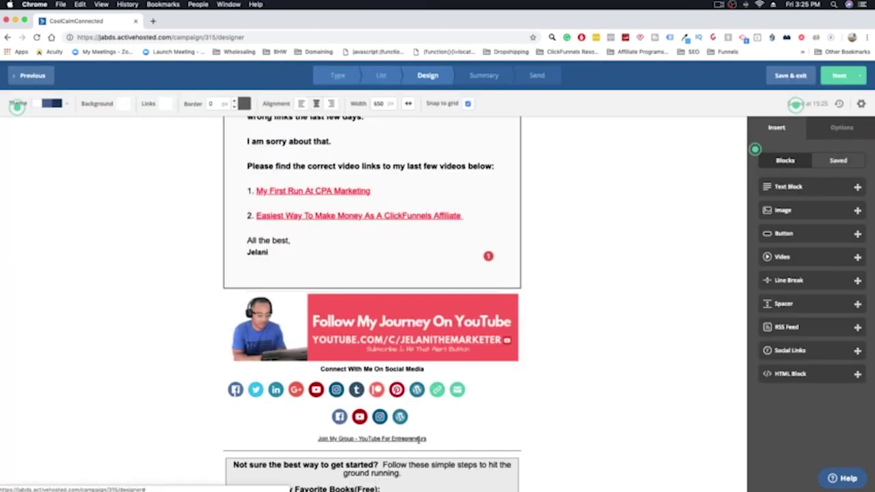
click(527, 399)
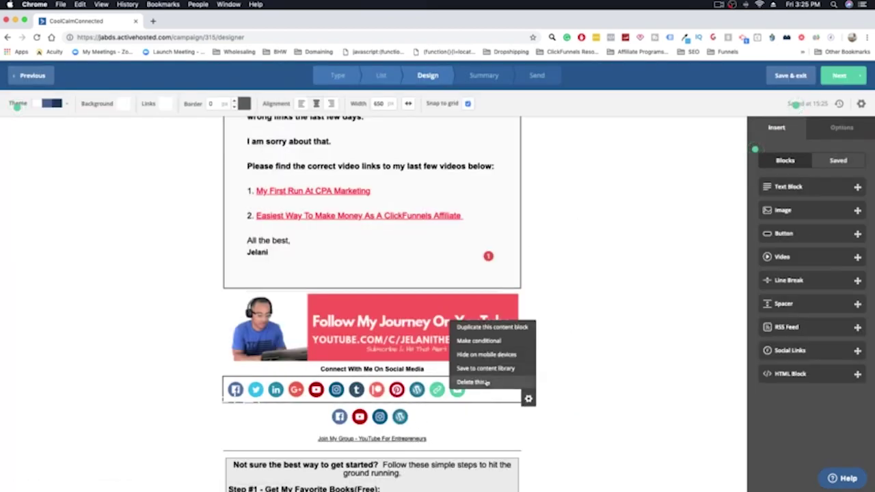
click(499, 384)
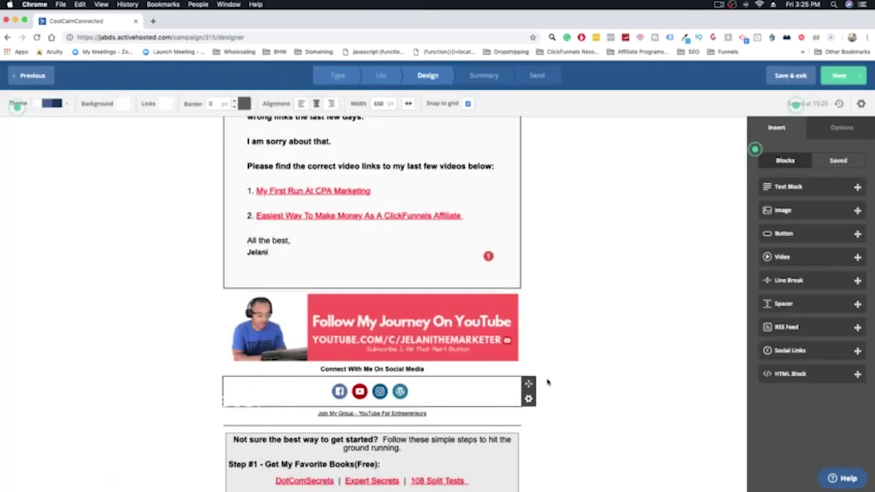
Step: Place a new text block just above the grey 'Not sure the best way to get started?' box
scroll(547, 381, up, 10)
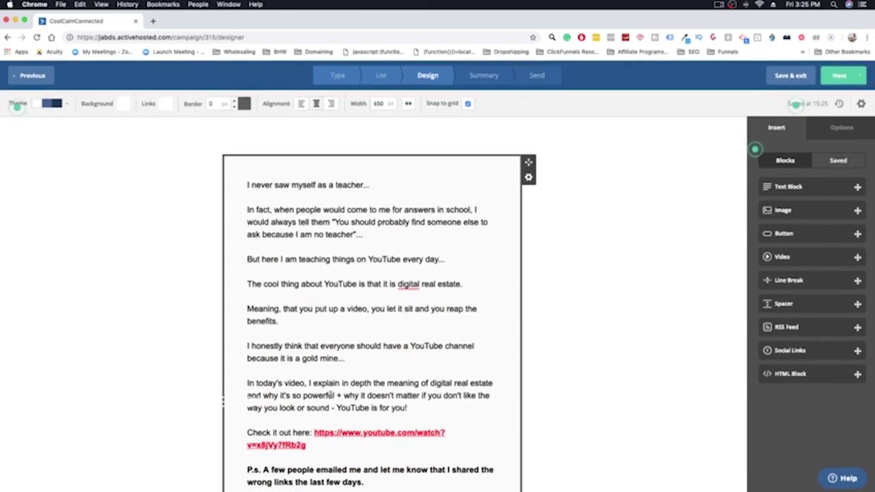
scroll(331, 395, down, 10)
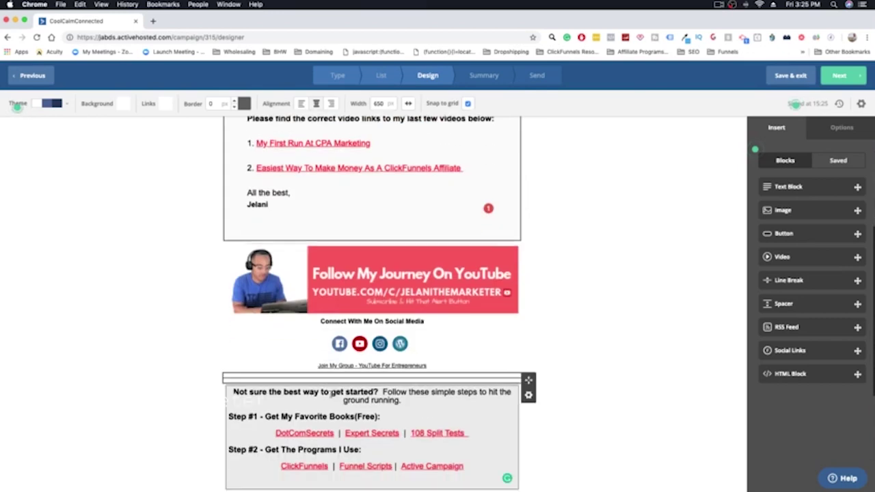
scroll(330, 395, down, 1)
click(493, 362)
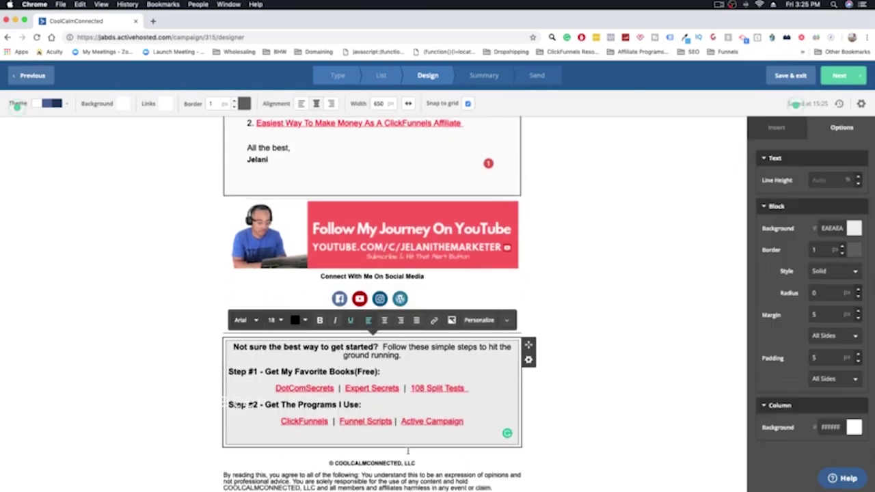
click(593, 395)
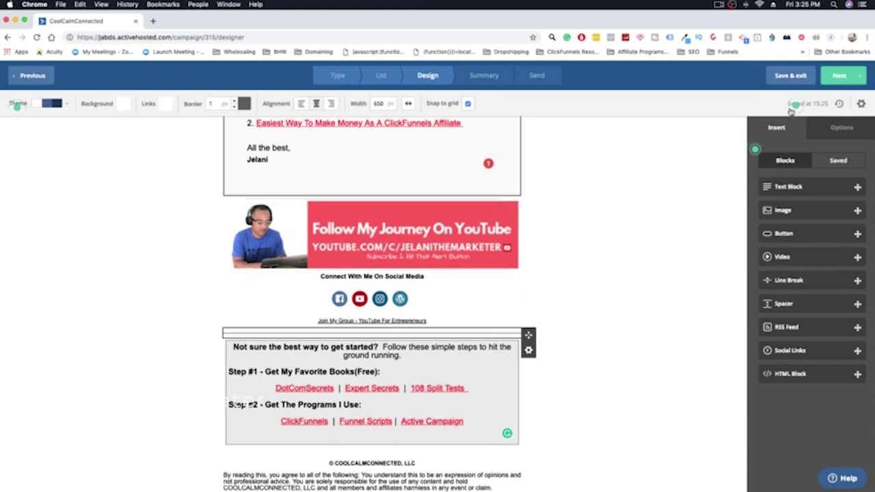
drag(803, 187, 383, 454)
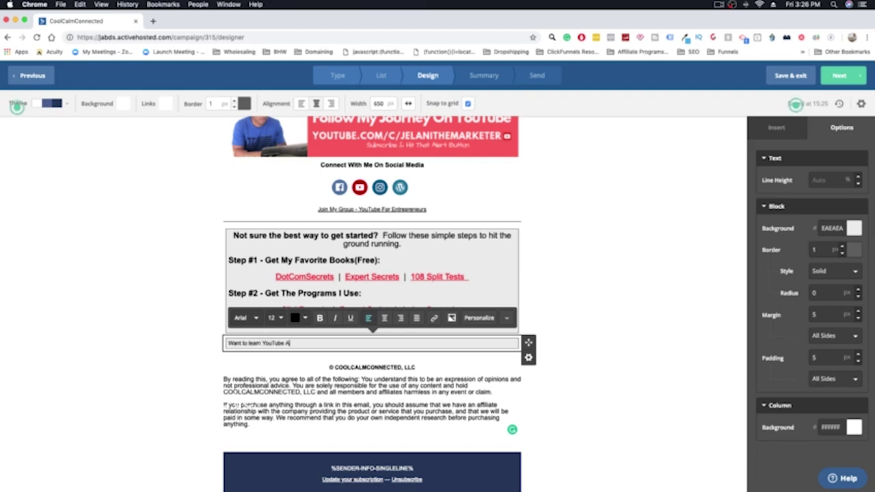
Step: Centre the 'Want to learn YouTube Ads?' heading and add two left-aligned challenge lines below it
click(384, 318)
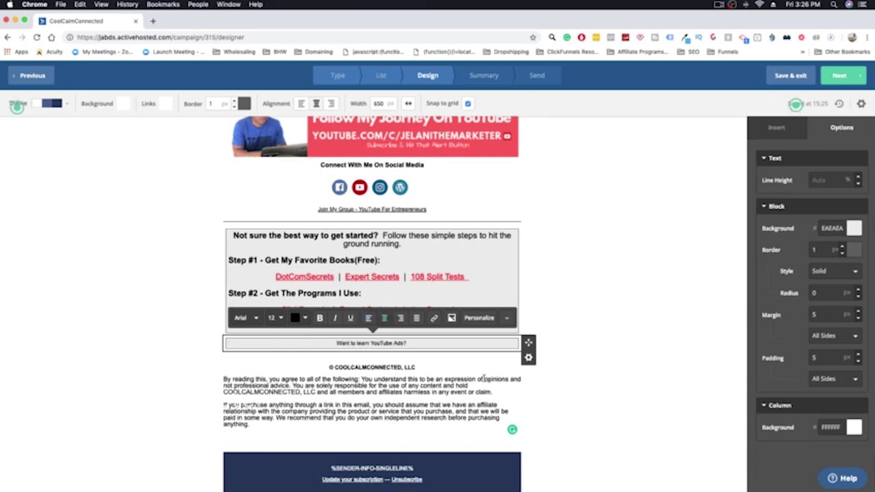
key(Return)
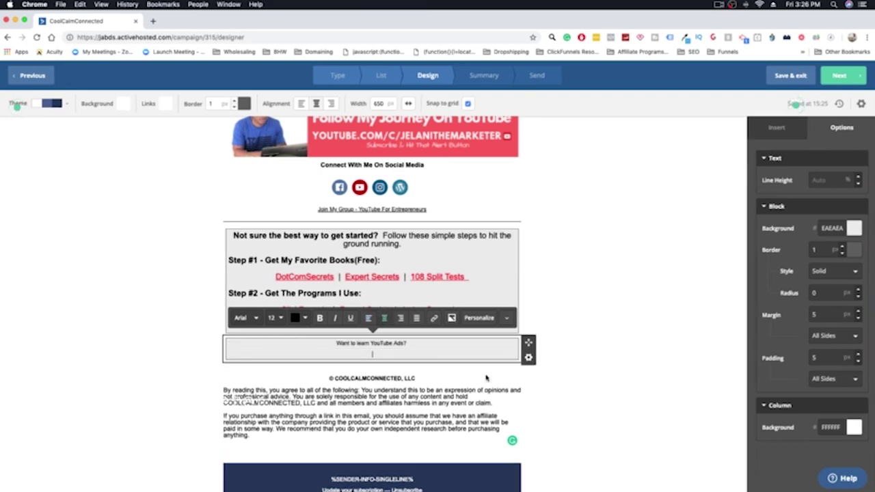
click(369, 318)
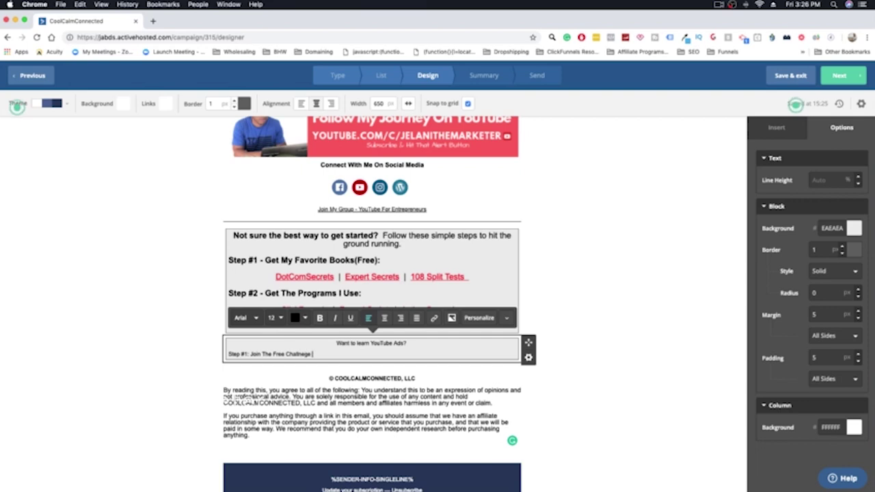
key(Return)
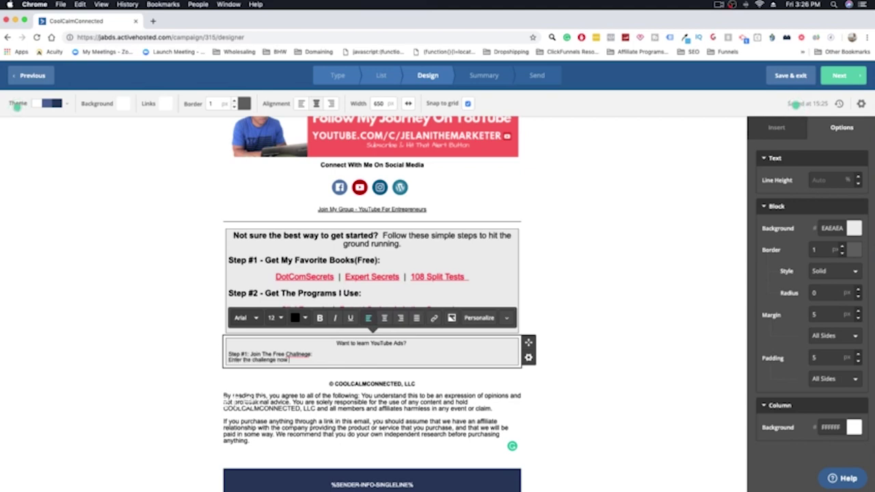
drag(290, 360, 225, 354)
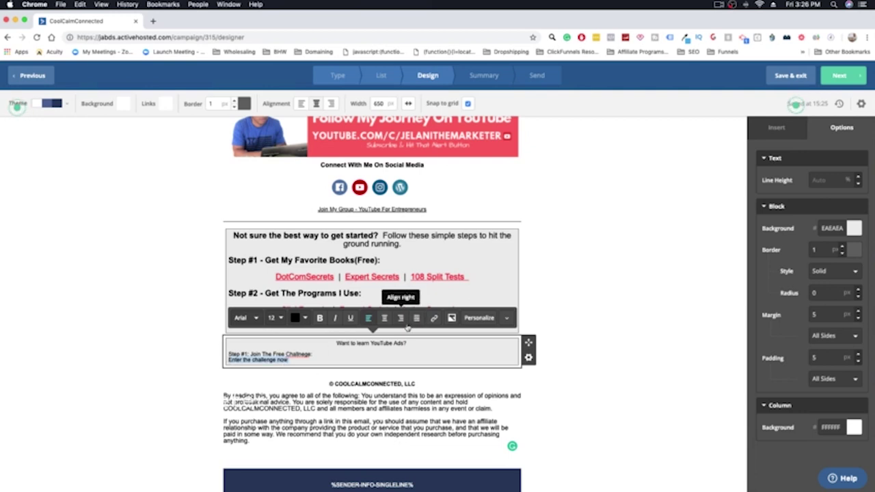
click(434, 318)
text(https://challenge.com)
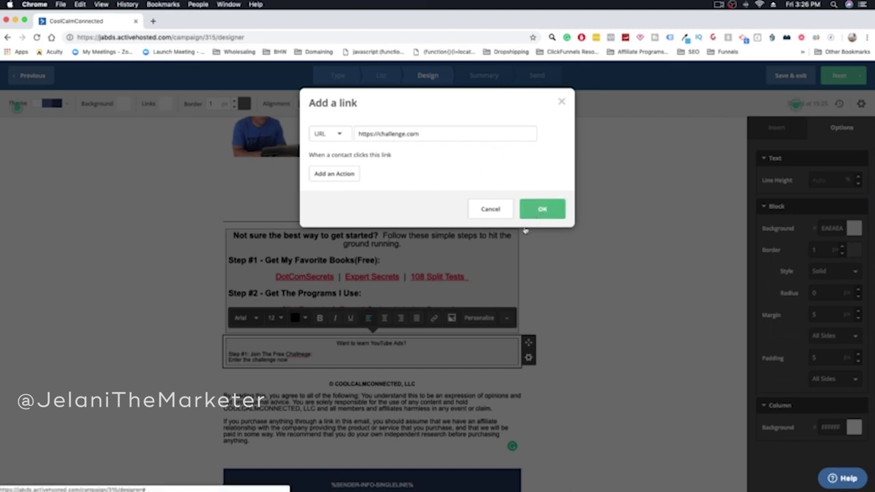
Step: Apply the challenge link and enlarge the 'Want to learn YouTube Ads?' heading to 19 px
click(542, 209)
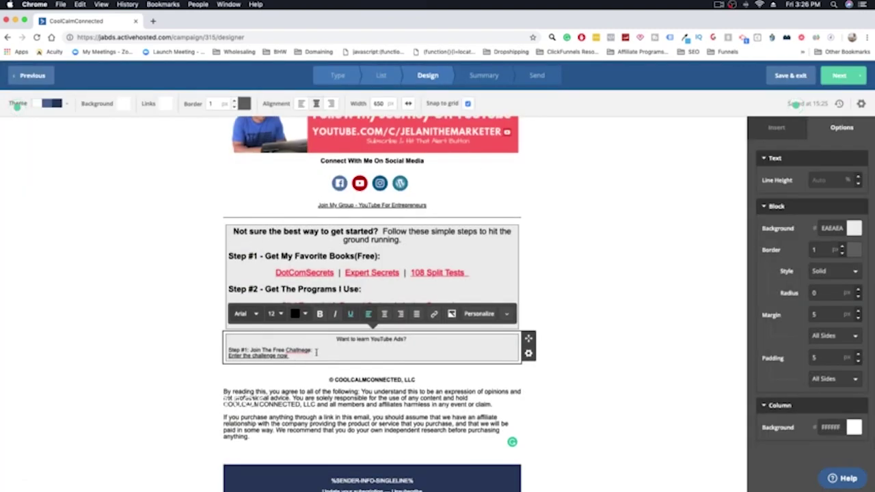
click(316, 353)
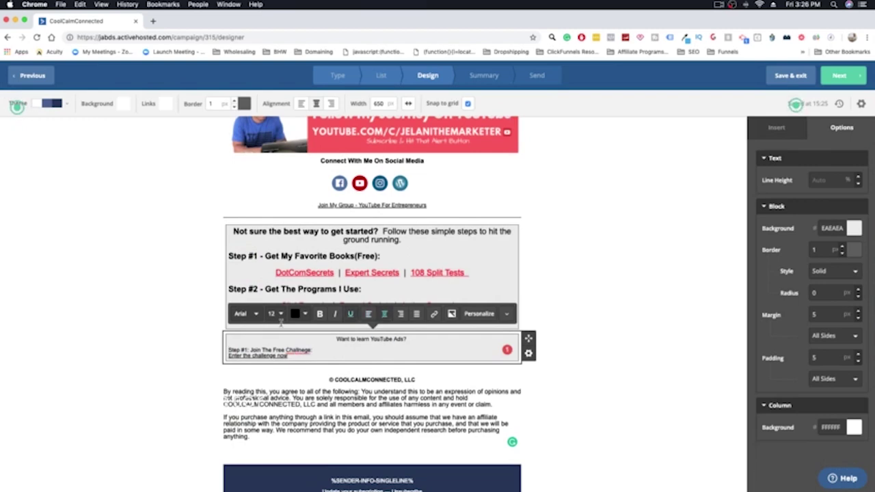
drag(414, 342, 336, 340)
click(287, 314)
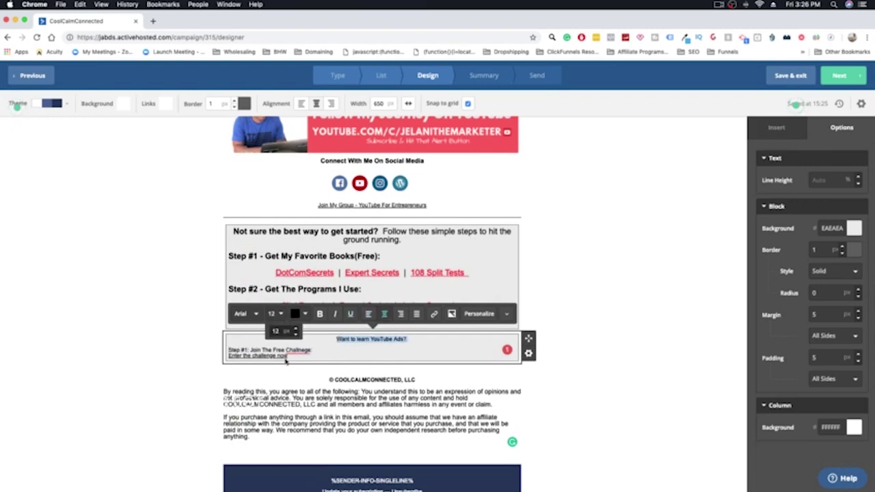
click(295, 330)
click(296, 329)
click(296, 330)
click(295, 329)
click(296, 329)
click(296, 329)
click(295, 330)
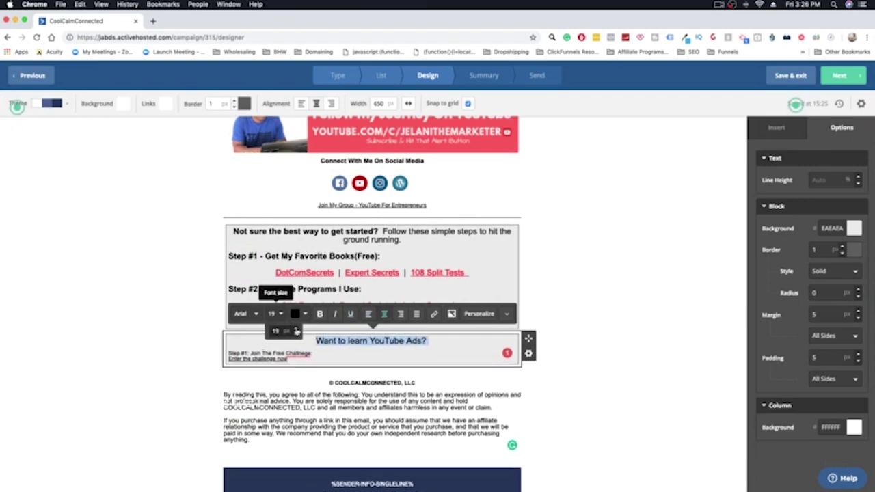
Step: Set the two Step #1 lines to 18 px and centre them
drag(327, 355, 235, 350)
click(276, 313)
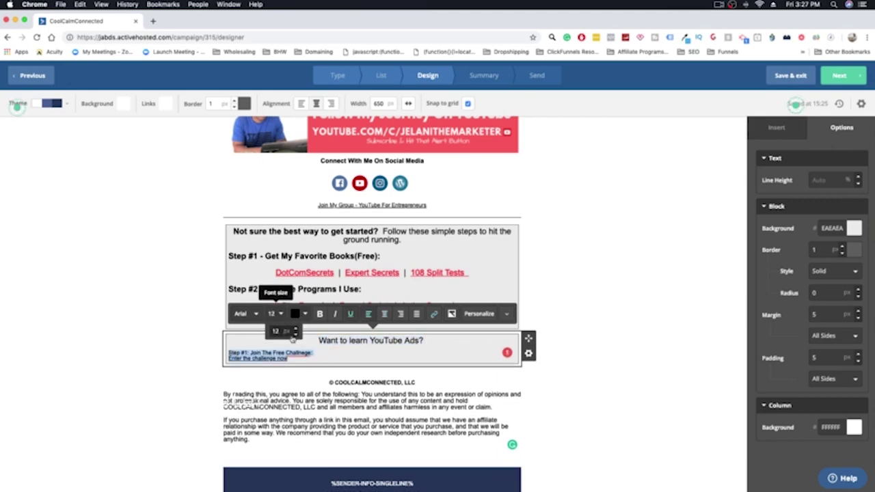
click(296, 329)
click(296, 329)
click(296, 329)
click(296, 329)
click(296, 329)
click(296, 329)
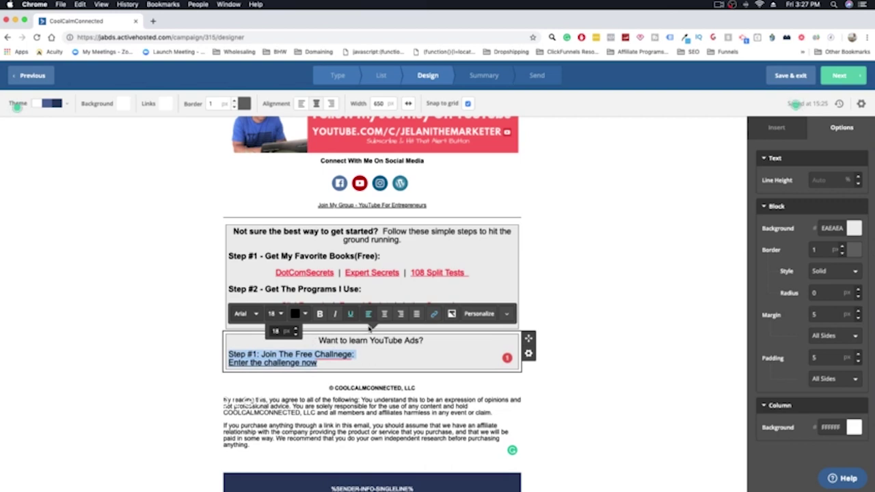
click(385, 314)
Step: Correct the misspelled 'Challnege' to 'Challenge'
double_click(413, 355)
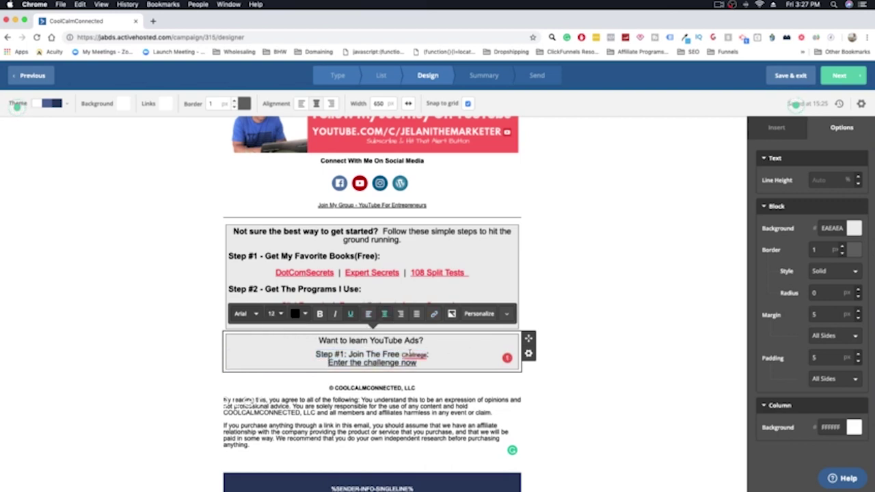
click(422, 275)
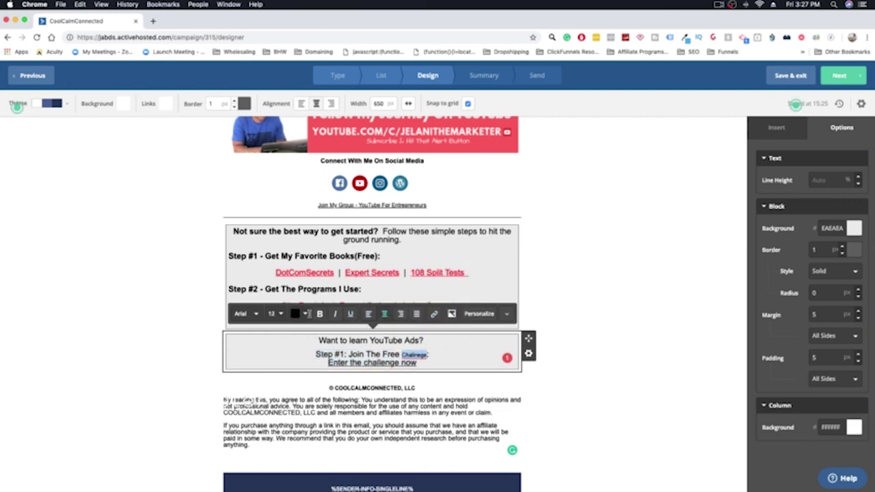
click(279, 315)
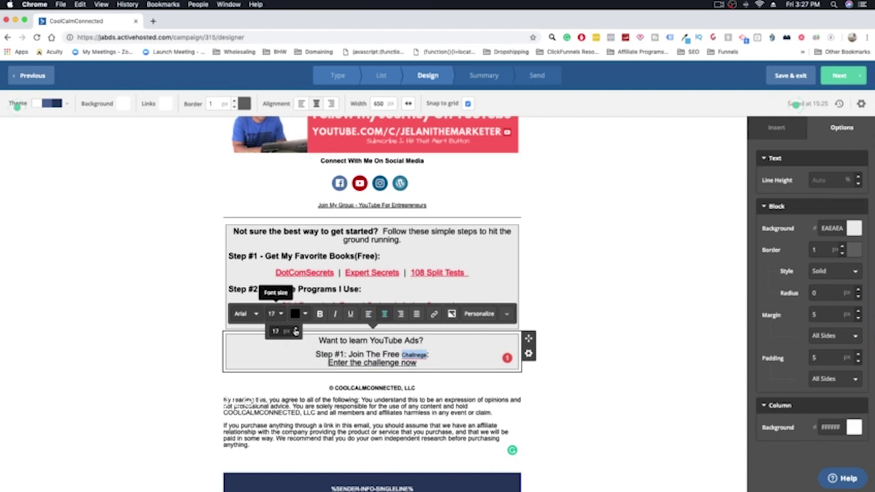
click(414, 354)
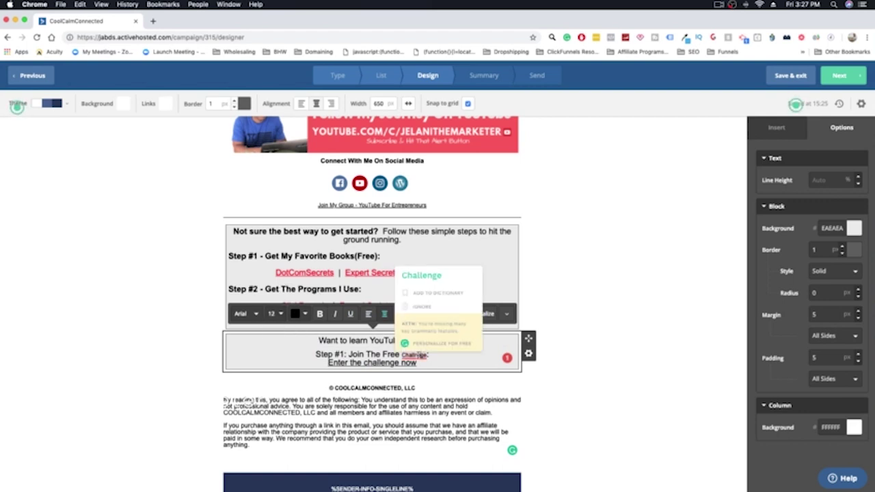
click(442, 307)
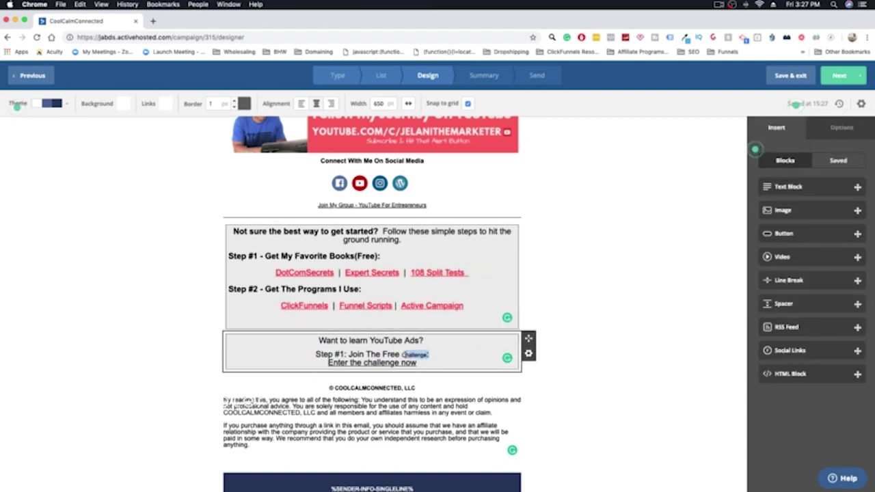
click(443, 353)
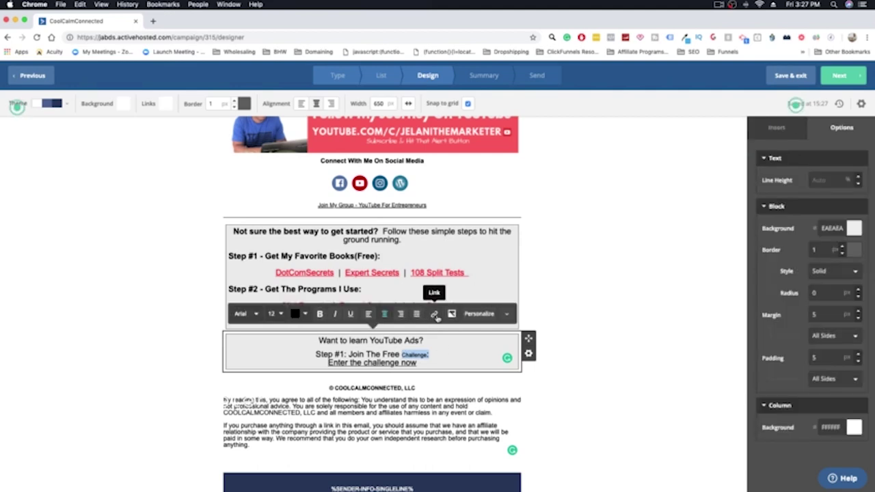
click(434, 314)
click(489, 209)
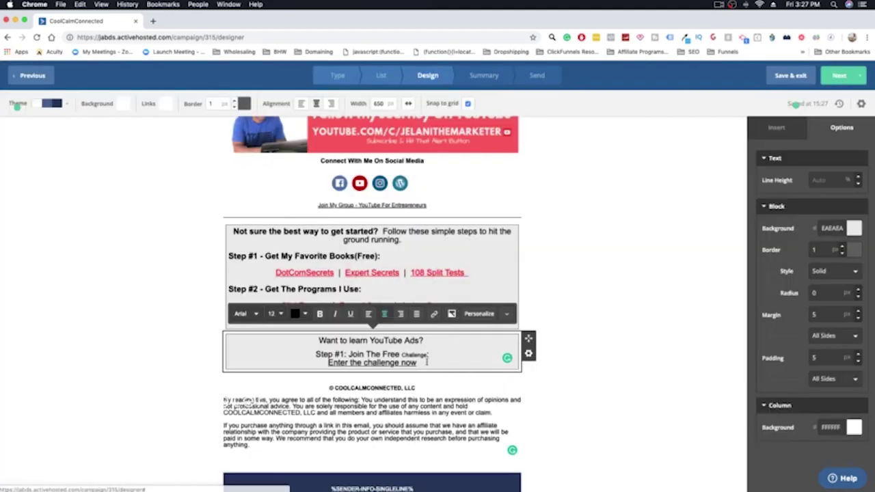
Step: Enlarge the word 'Challenge' to 18 px to match the other lines
double_click(418, 355)
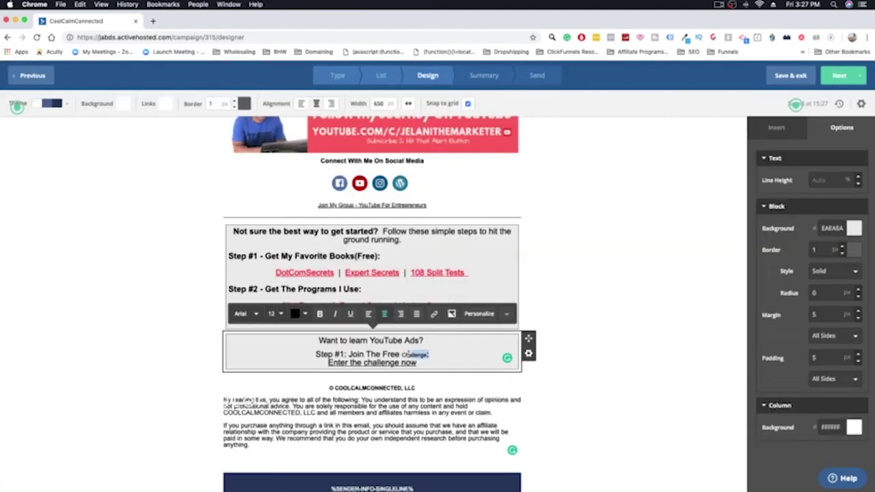
click(278, 314)
click(296, 329)
click(296, 329)
click(296, 328)
click(297, 329)
click(297, 329)
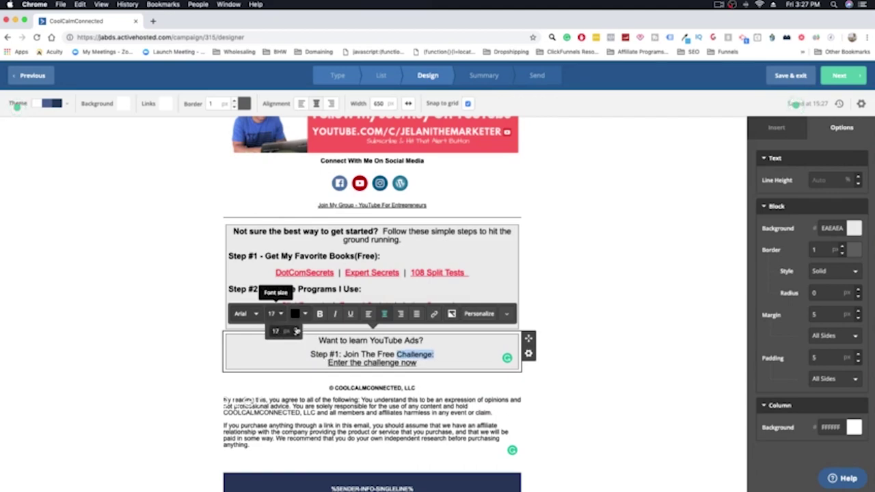
click(296, 330)
click(473, 353)
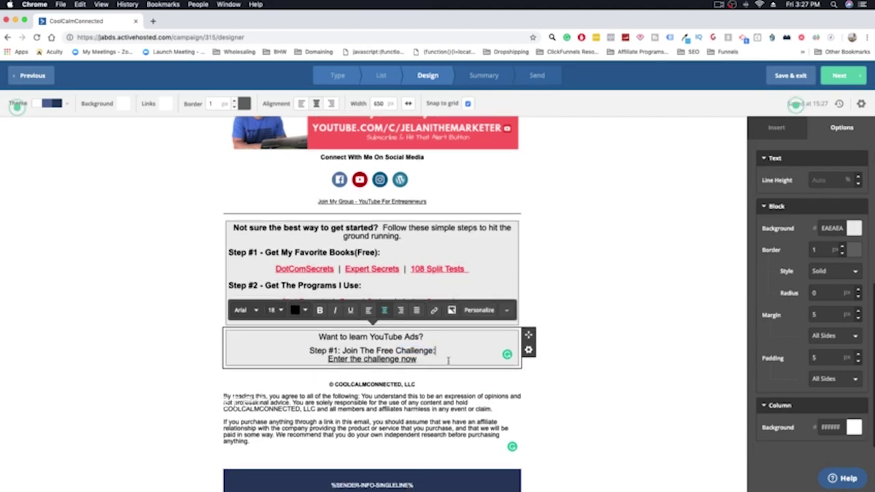
click(489, 345)
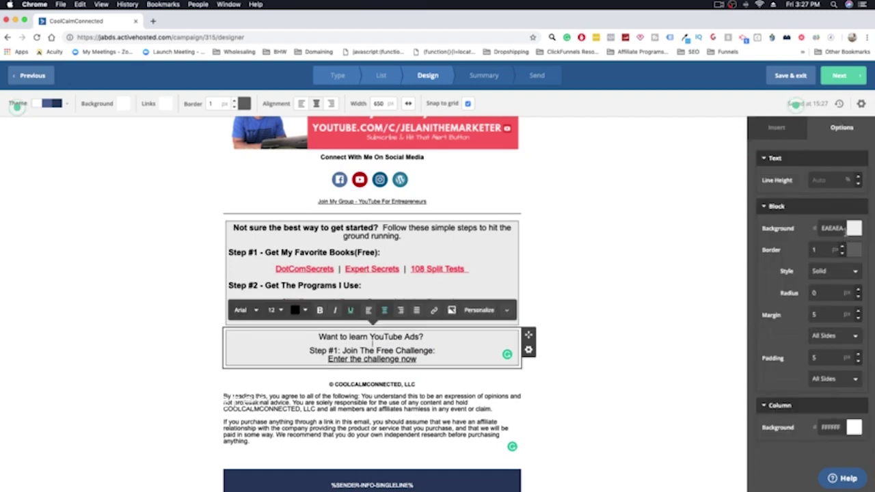
Step: Give the YouTube Ads block a red FC544B background
click(851, 232)
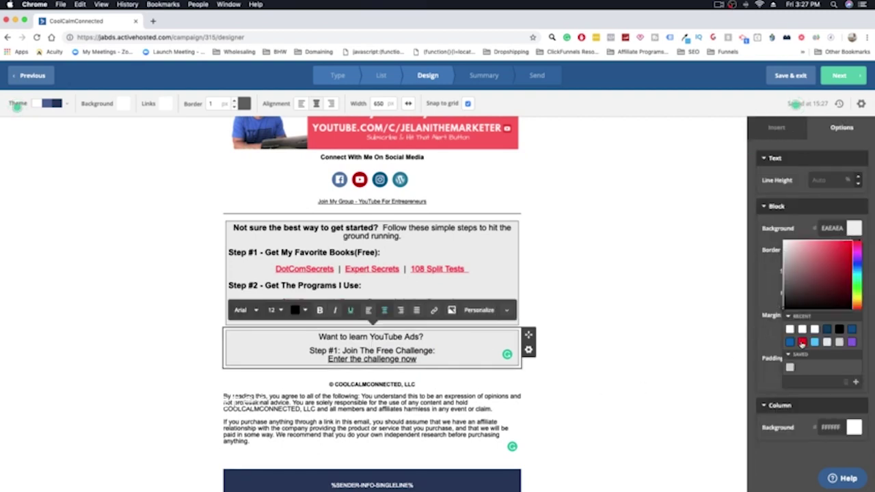
click(802, 342)
mouse_move(838, 243)
mouse_down()
mouse_move(833, 279)
mouse_move(838, 246)
mouse_move(828, 243)
mouse_move(846, 246)
mouse_move(831, 237)
mouse_up()
click(607, 309)
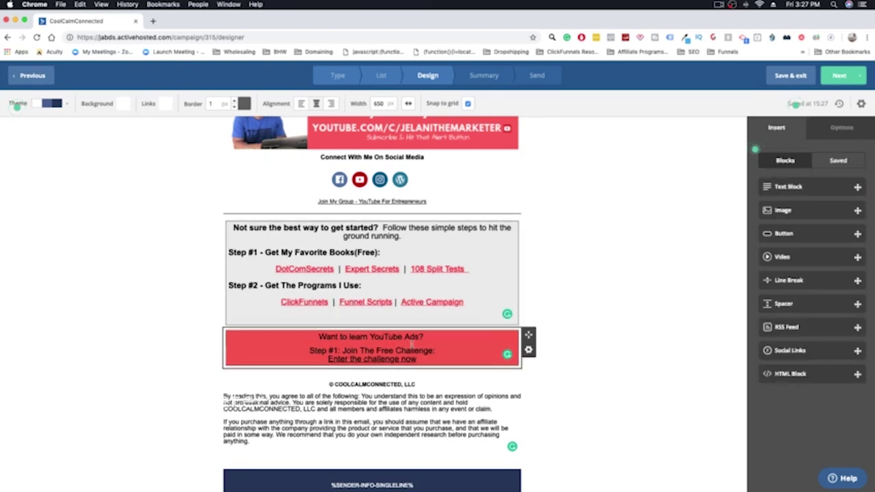
click(465, 348)
click(484, 291)
click(569, 317)
click(456, 354)
Step: Turn all text in the red block white, including the 'Enter the challenge now' link
drag(457, 353, 316, 335)
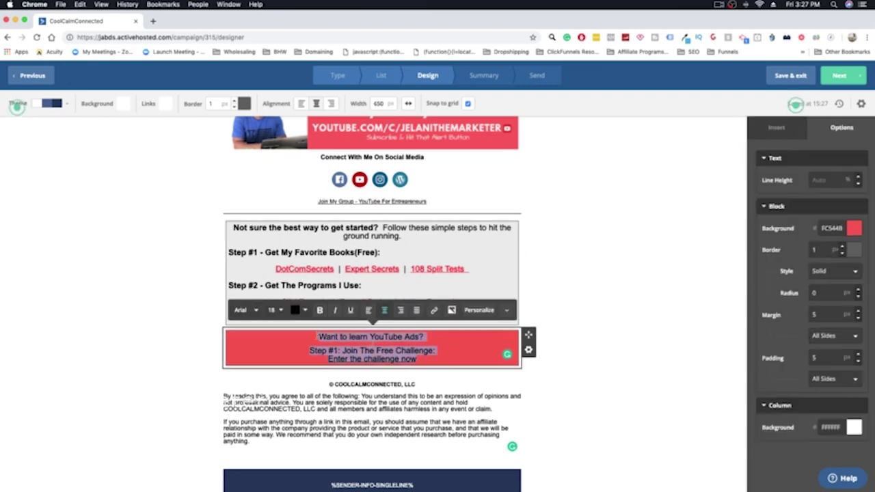
click(304, 309)
click(294, 325)
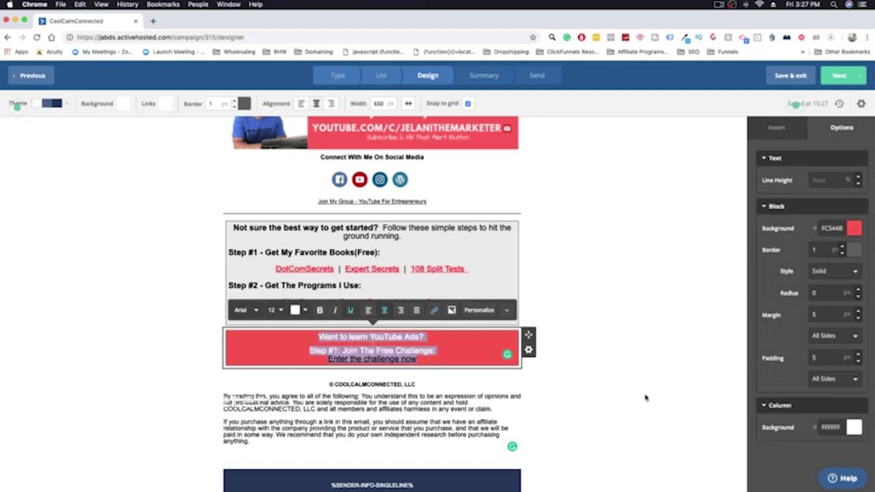
click(646, 397)
click(378, 356)
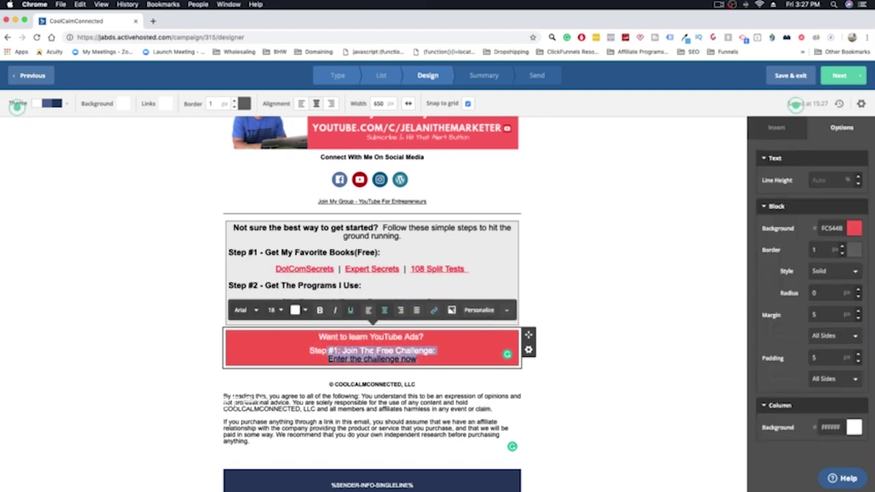
drag(384, 358, 328, 358)
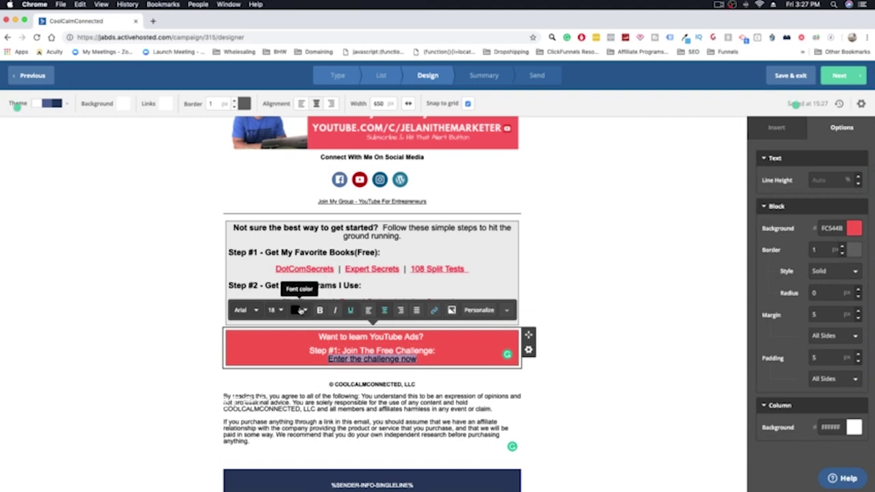
click(303, 309)
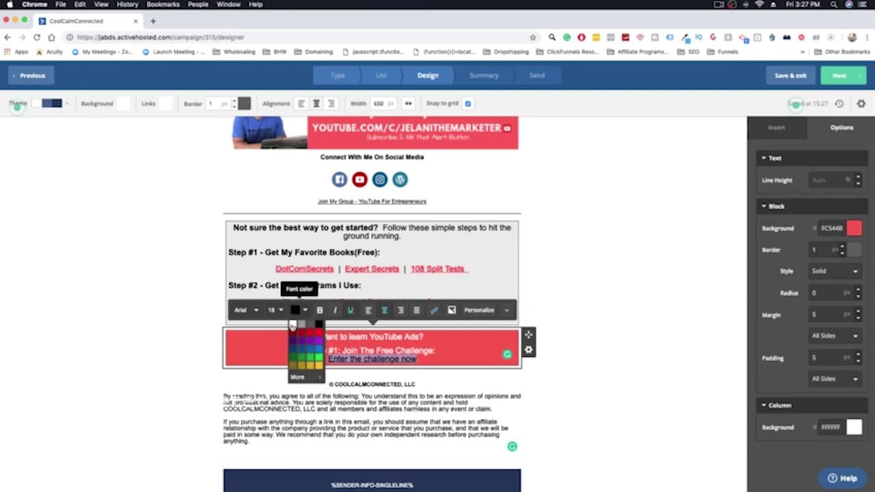
click(296, 326)
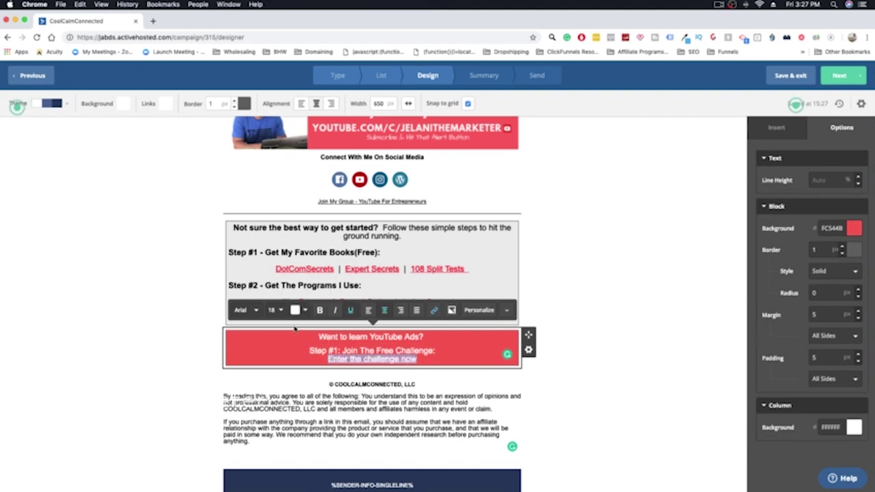
click(513, 386)
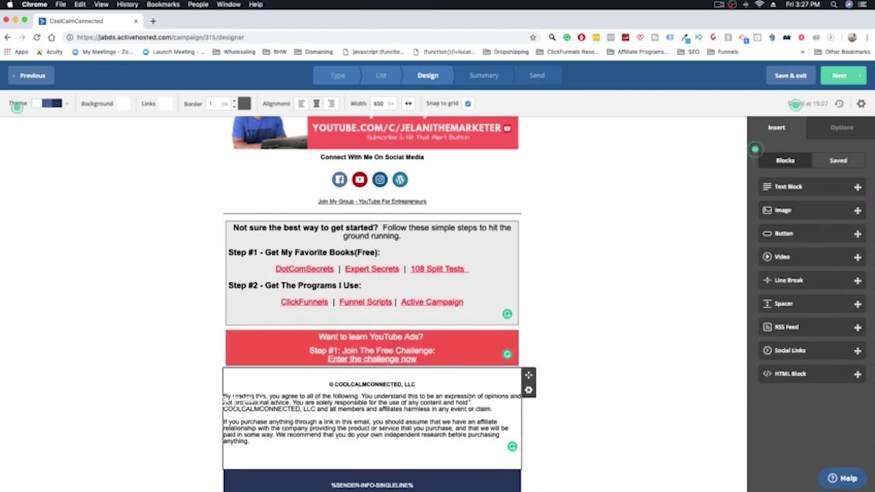
click(462, 359)
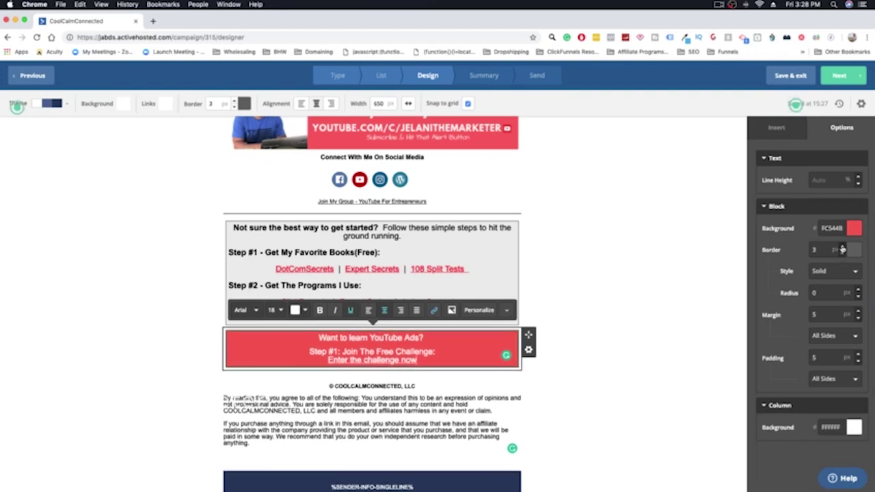
click(659, 317)
click(478, 340)
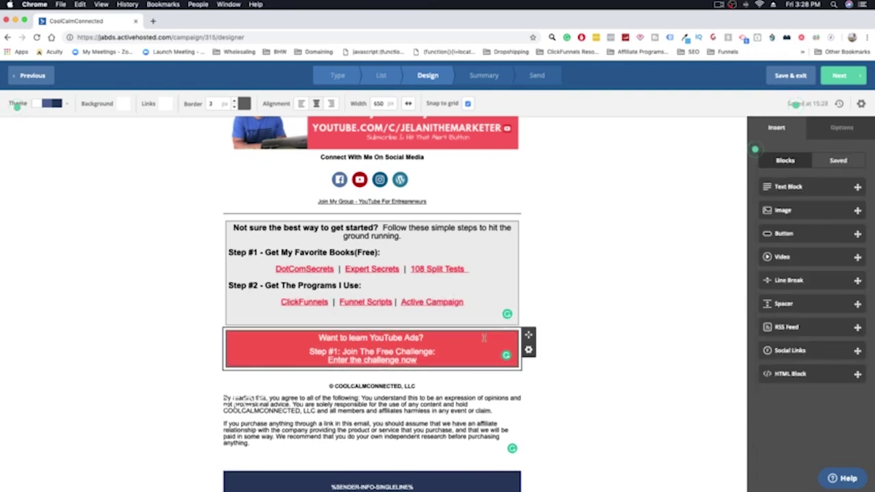
click(841, 252)
click(842, 253)
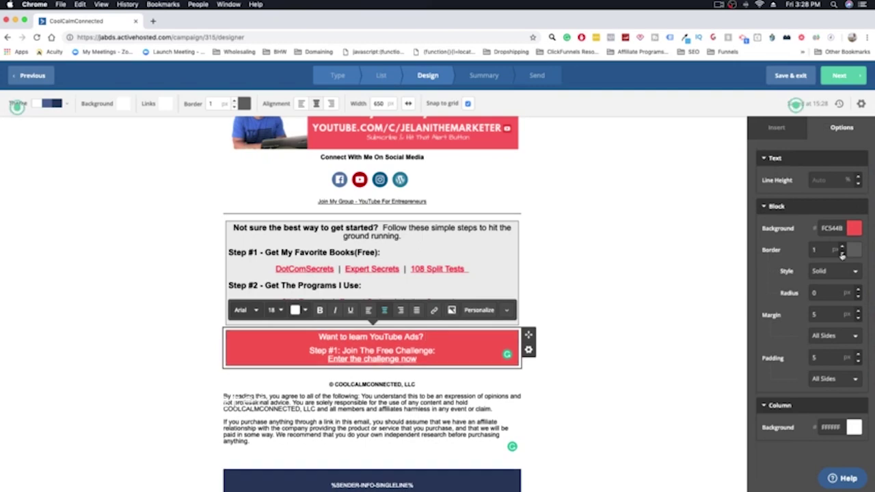
click(603, 311)
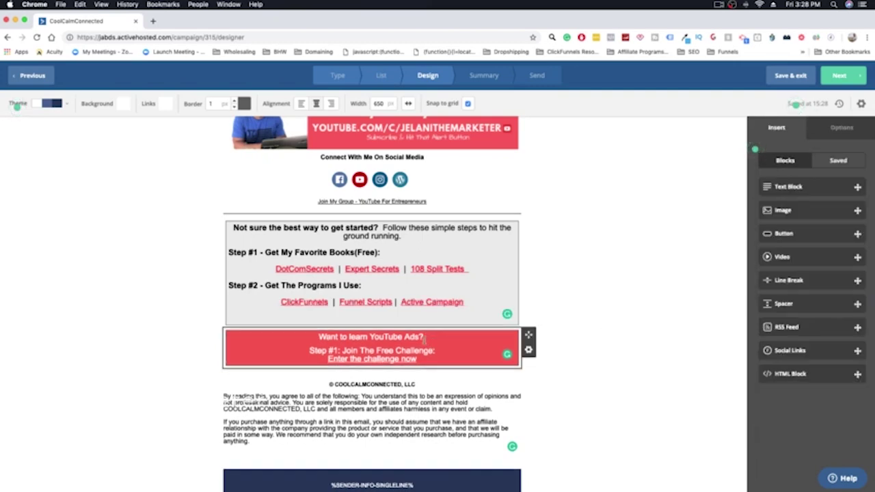
drag(425, 337, 324, 337)
click(445, 351)
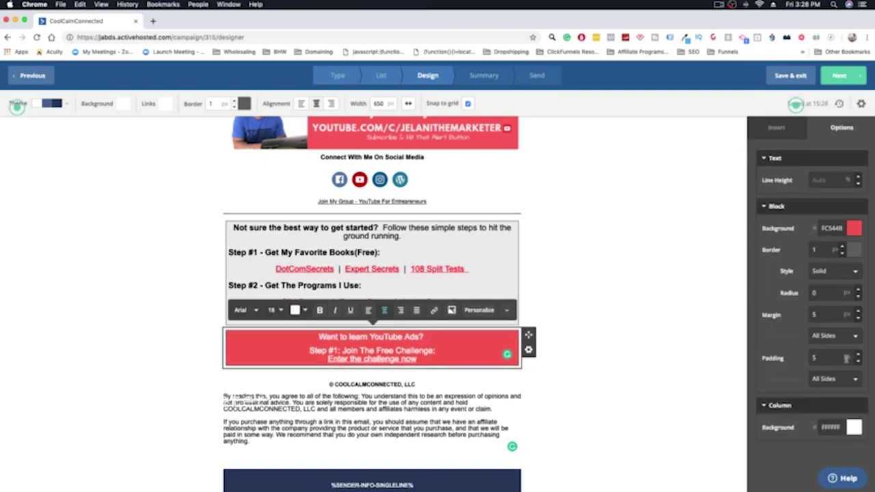
click(626, 380)
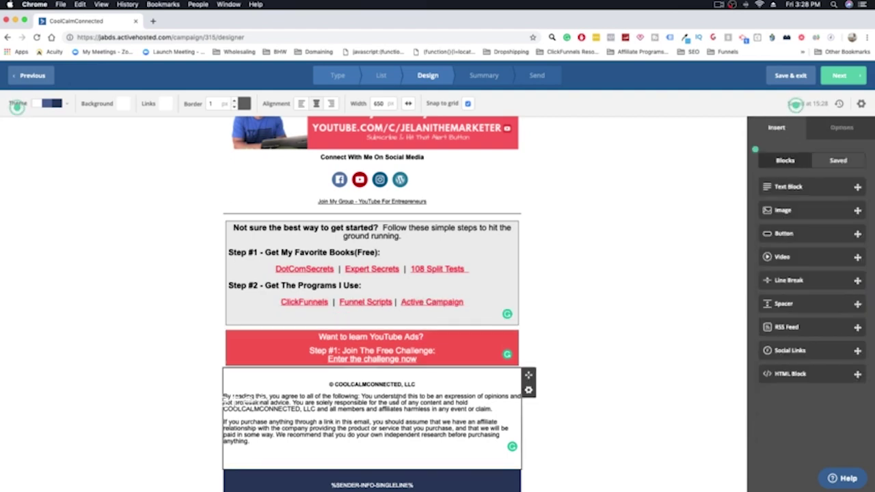
click(528, 349)
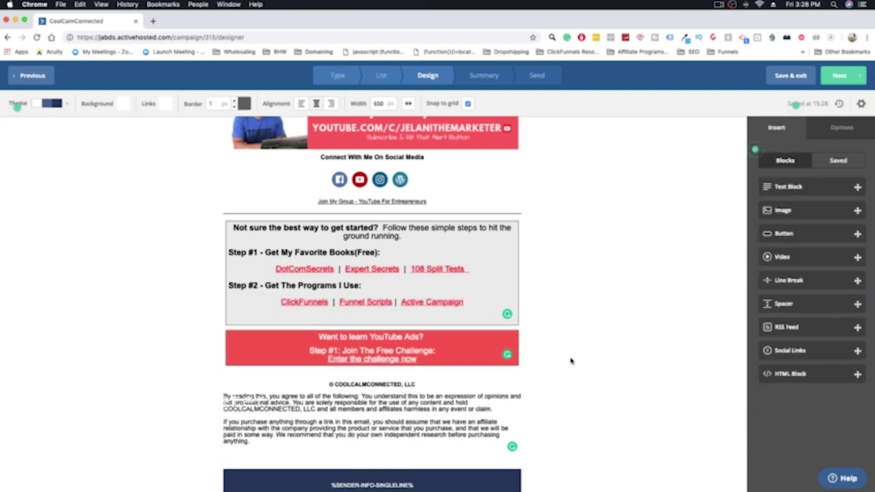
Step: Remove the red 'Want to learn YouTube Ads?' block using its gear menu's Delete option and confirm
scroll(570, 349, down, 3)
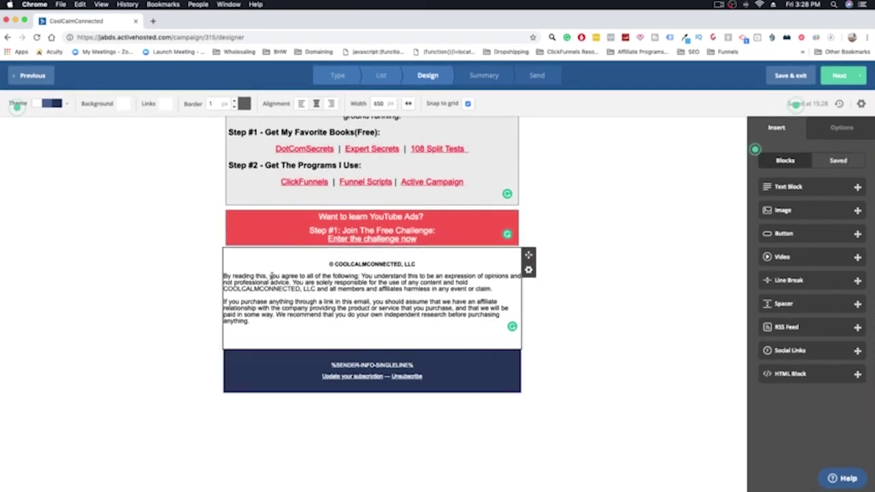
drag(400, 321, 238, 278)
click(237, 278)
click(537, 329)
click(528, 231)
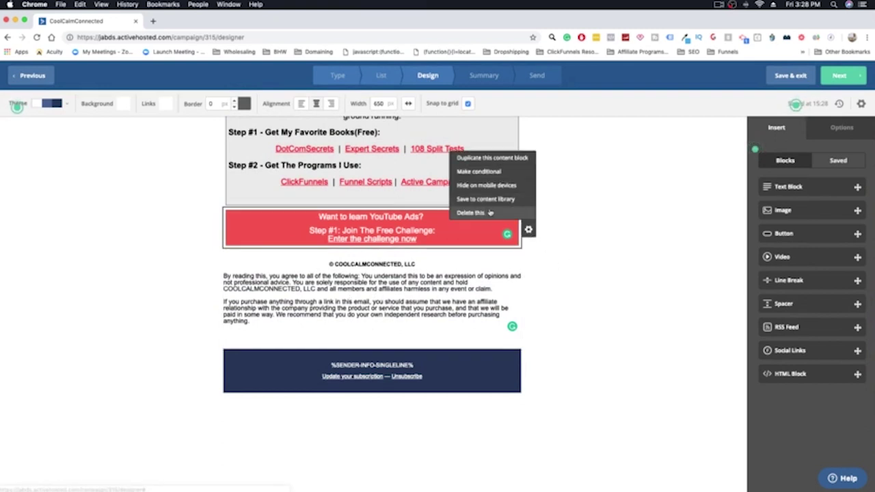
click(470, 212)
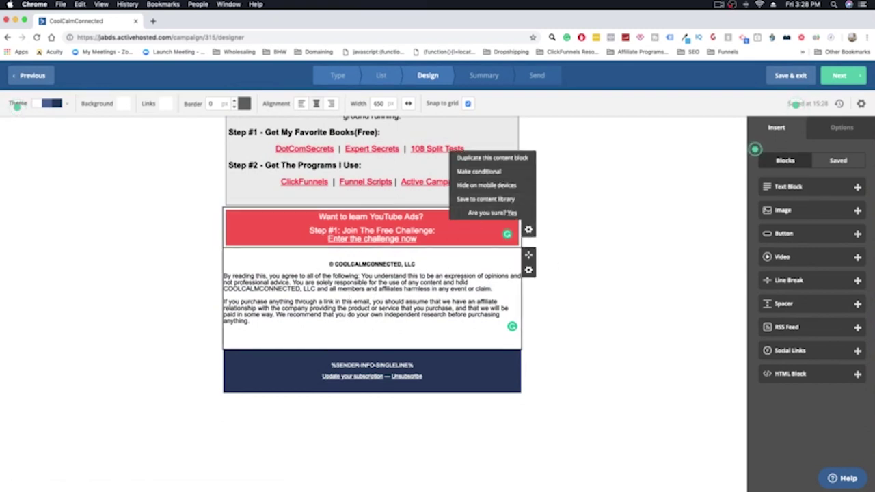
click(509, 212)
scroll(556, 277, up, 5)
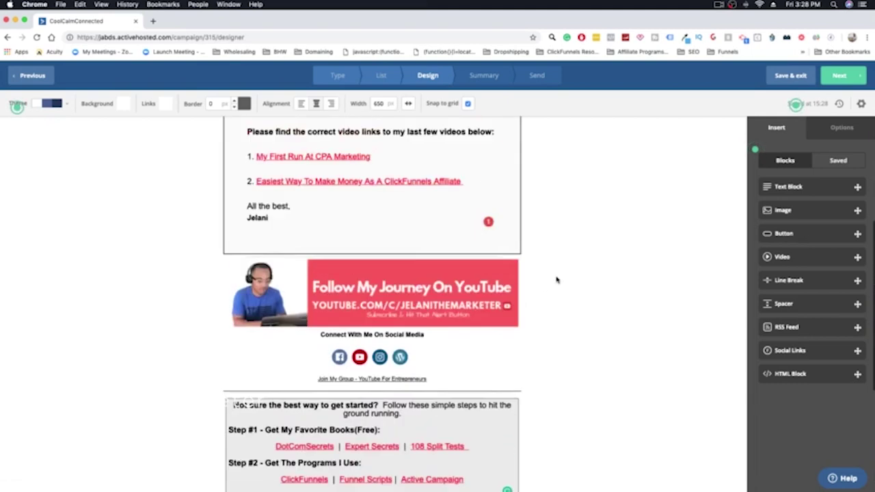
scroll(557, 279, up, 5)
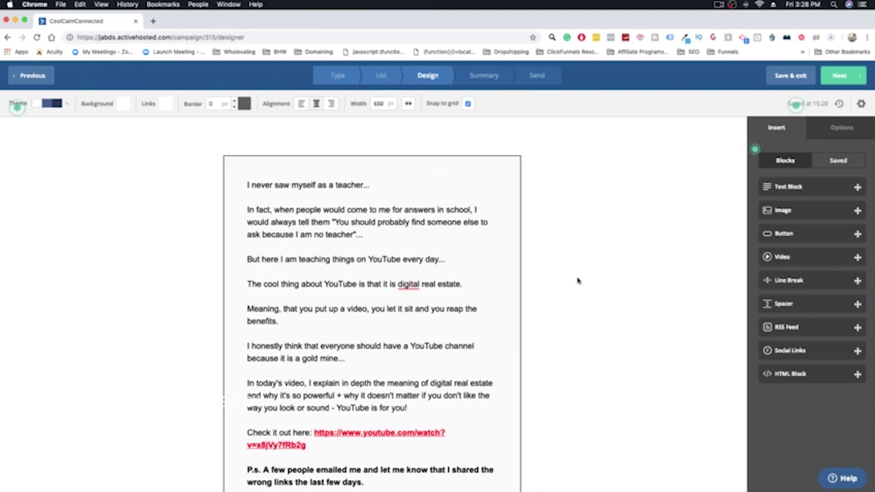
scroll(478, 230, down, 5)
scroll(478, 230, down, 5)
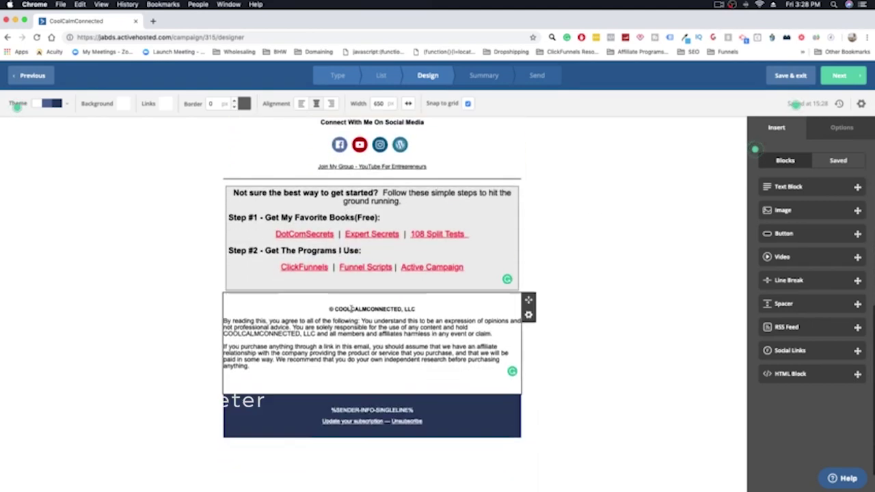
scroll(443, 271, up, 2)
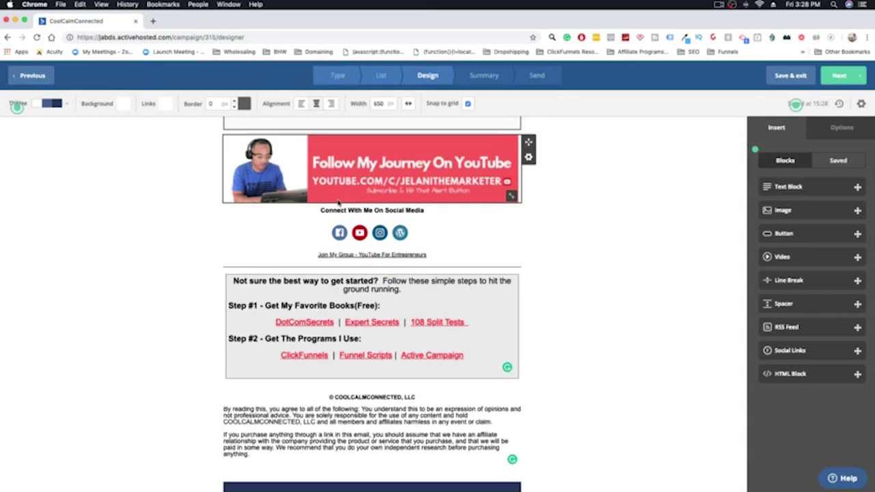
click(861, 103)
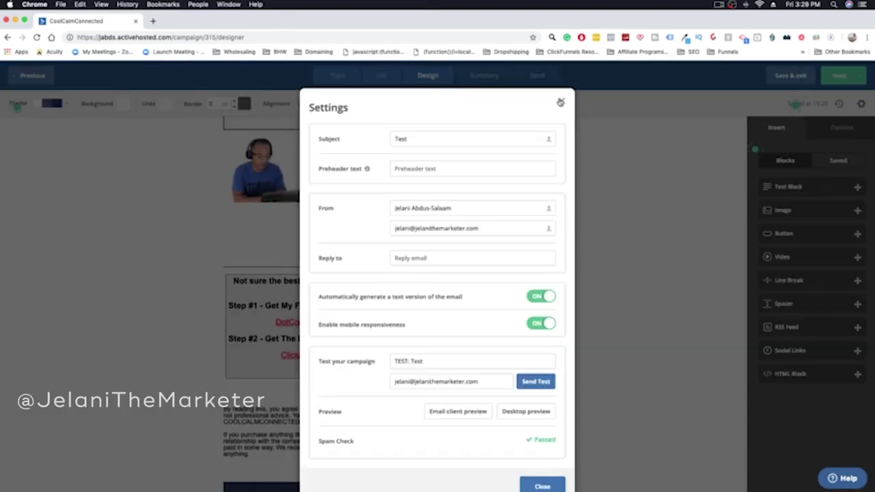
click(561, 101)
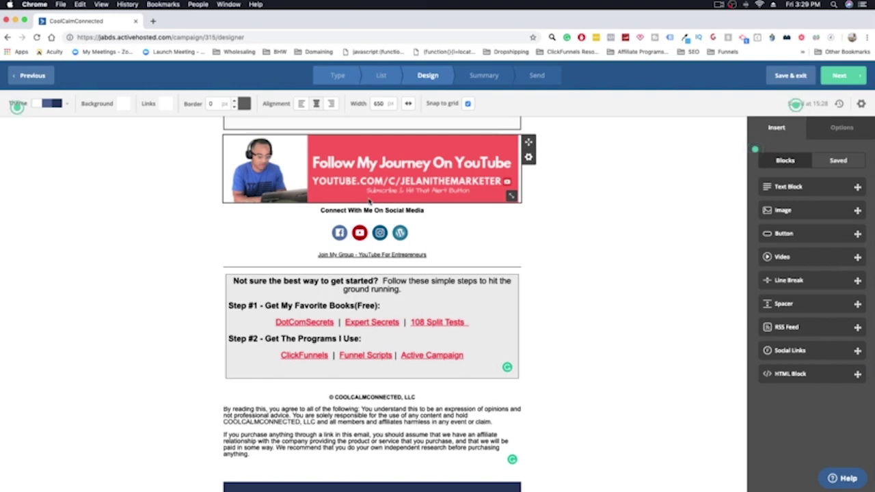
scroll(391, 240, down, 3)
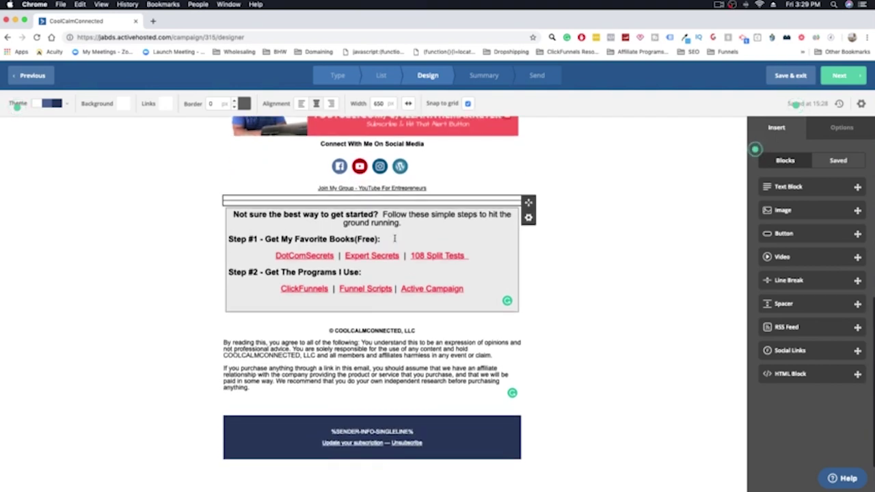
scroll(369, 287, up, 4)
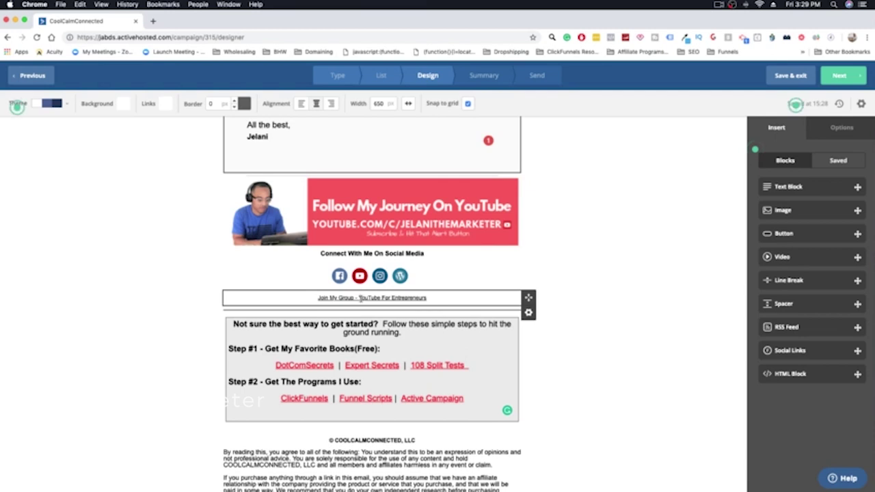
click(353, 299)
scroll(586, 364, down, 1)
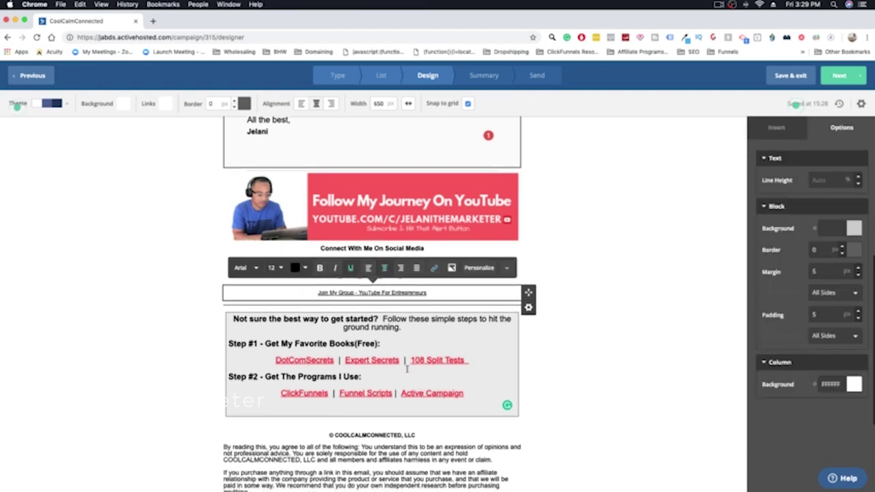
click(586, 364)
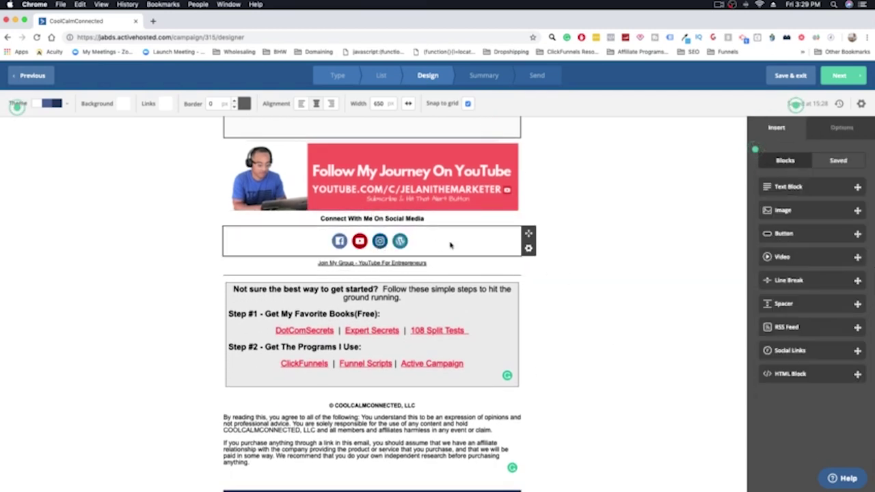
click(362, 248)
click(613, 276)
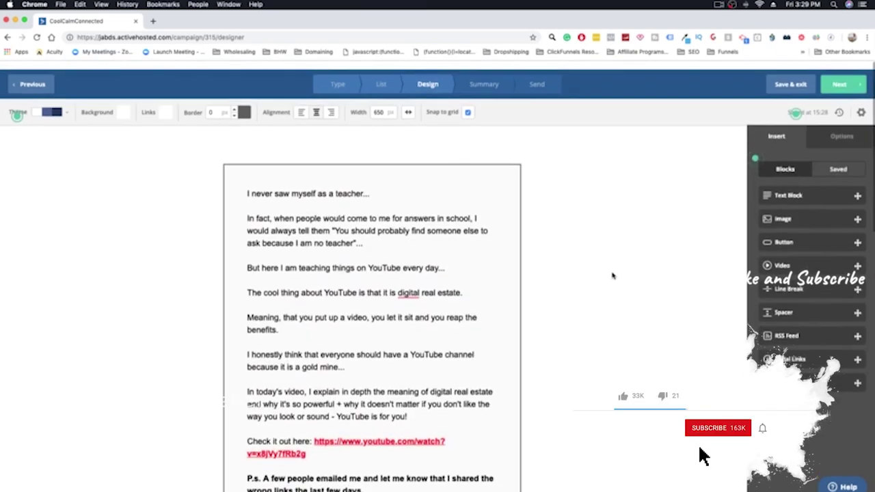